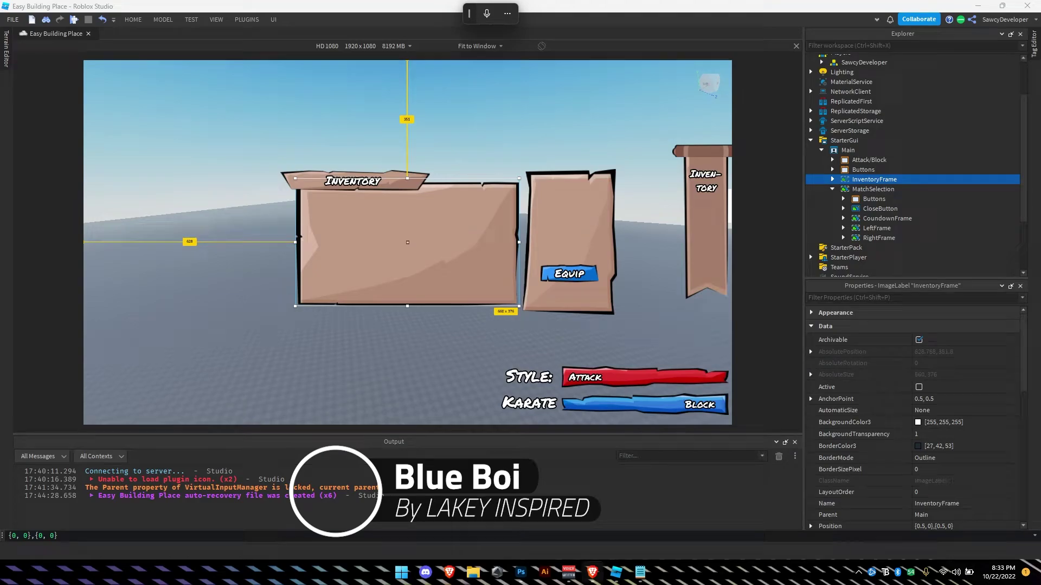
Switch to Photoshop and group the Shape 70, Shape 69, Shape 68 copy and Shape 68 layers.
mouse_move(615, 570)
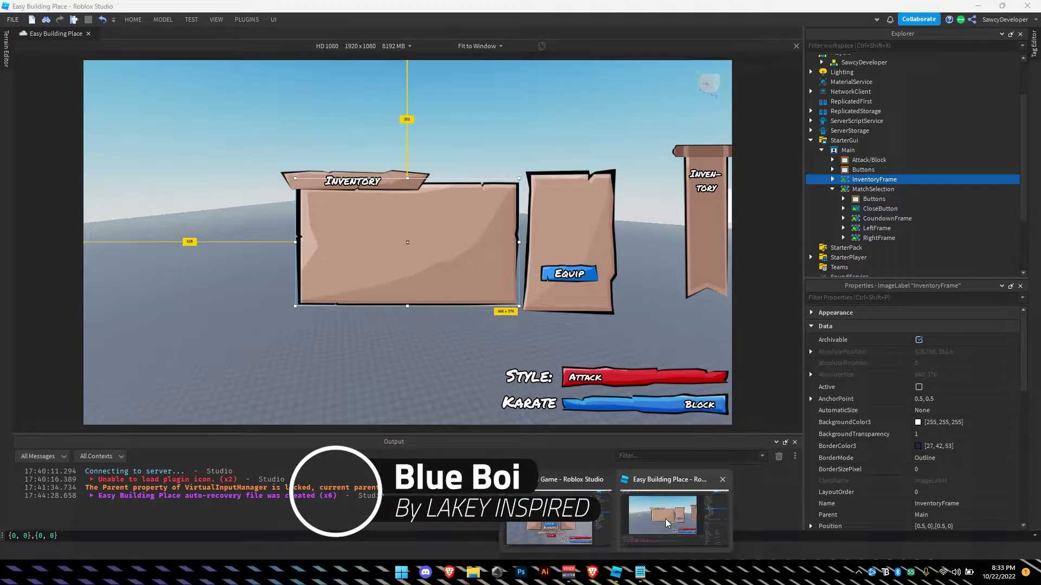
click(519, 572)
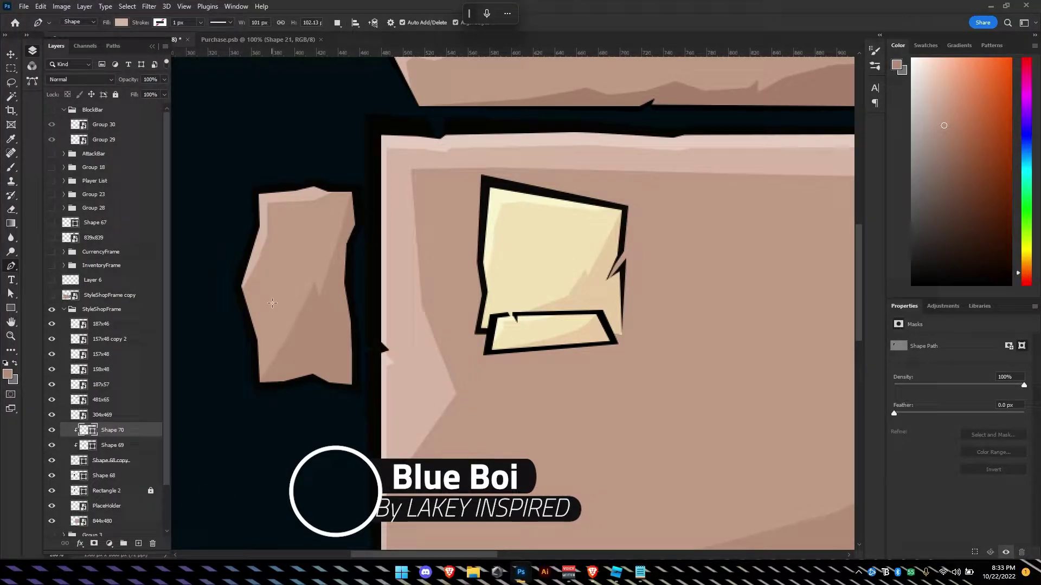
shift+click(111, 447)
shift+click(112, 464)
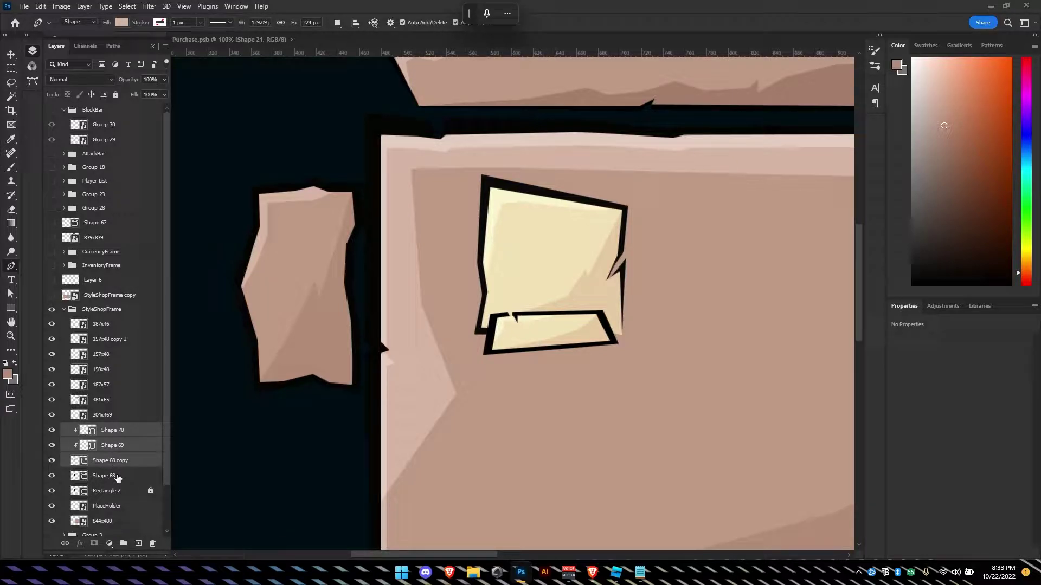
shift+click(117, 476)
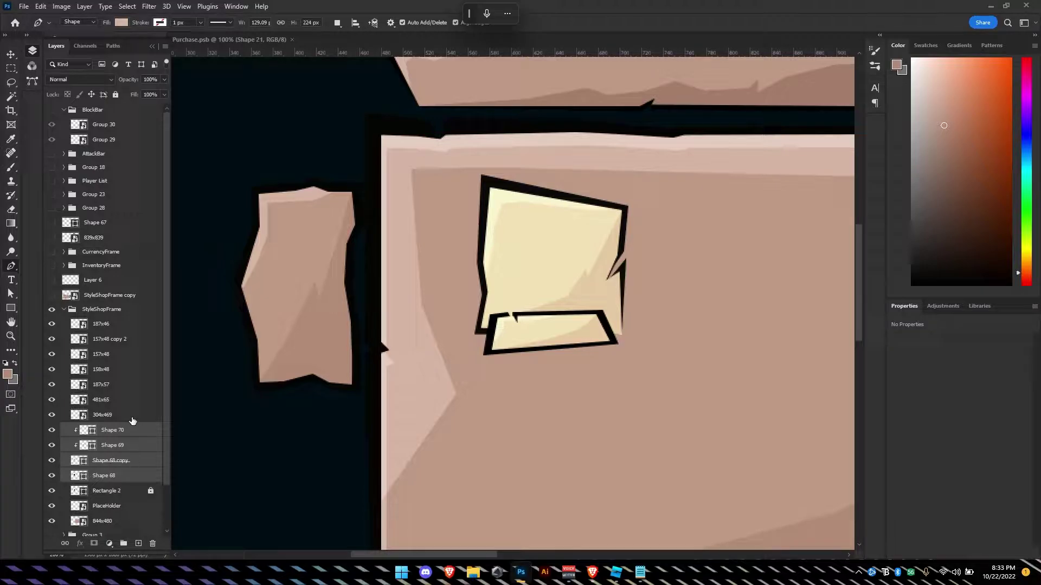
key(ctrl+g)
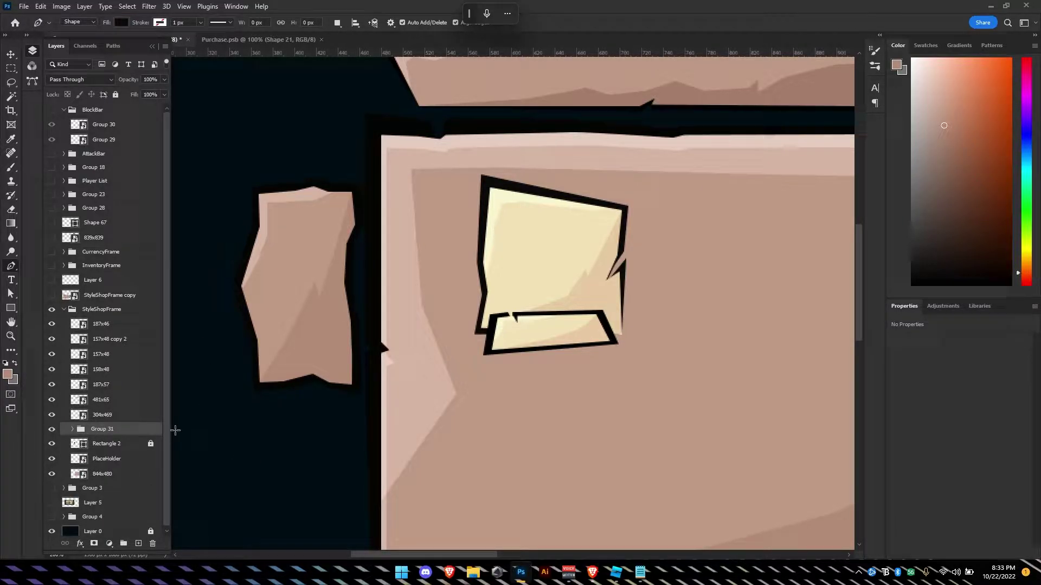
Convert the new layer group of the brown side tab into a smart object.
click(11, 55)
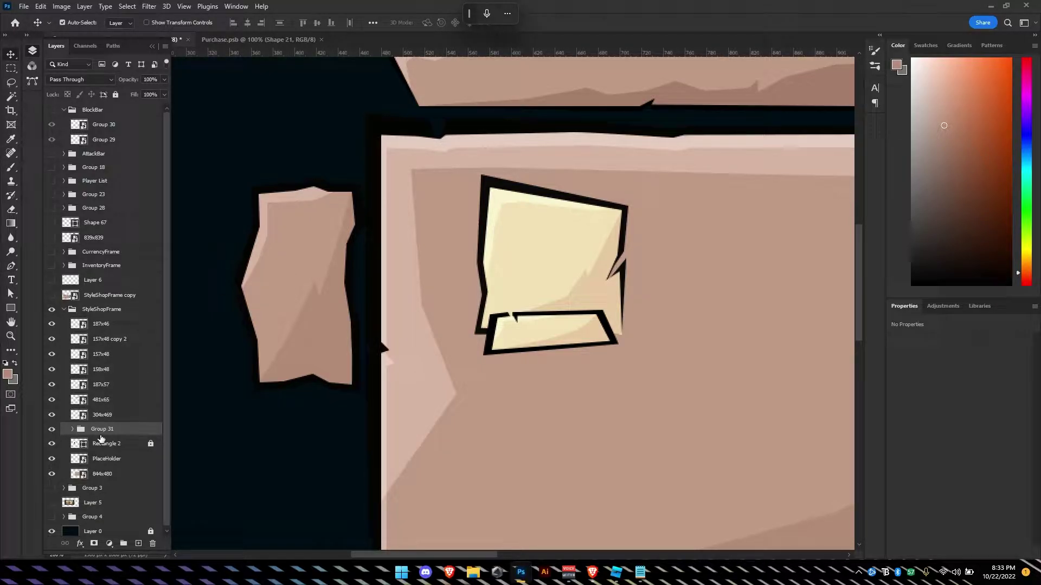
right_click(70, 433)
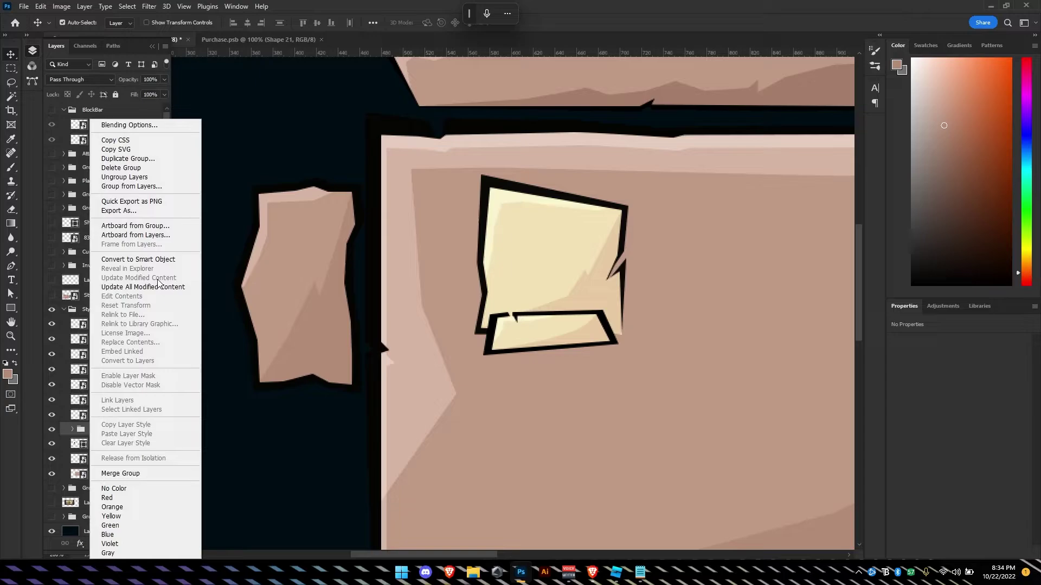
click(157, 261)
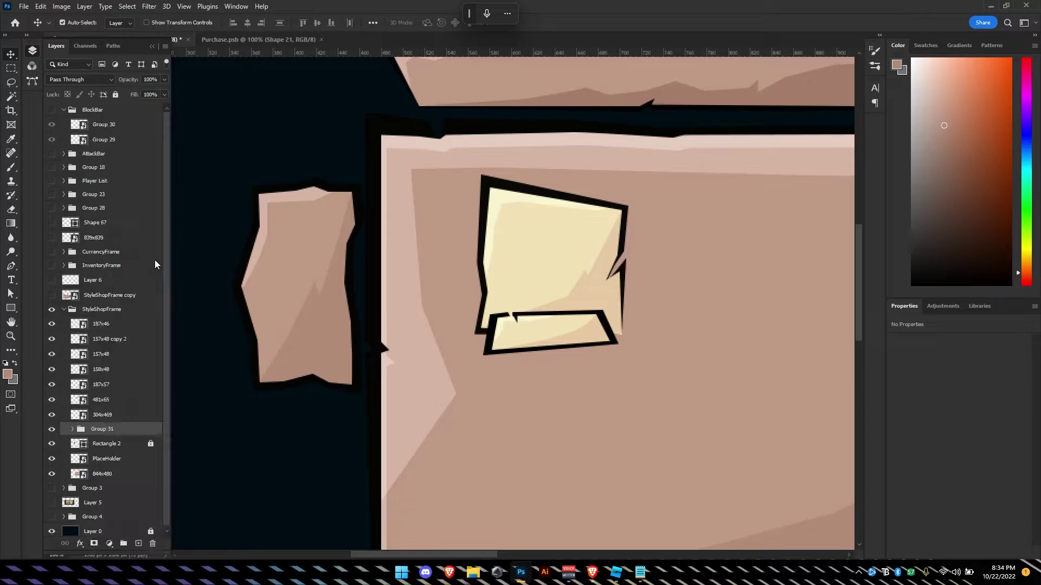
right_click(114, 433)
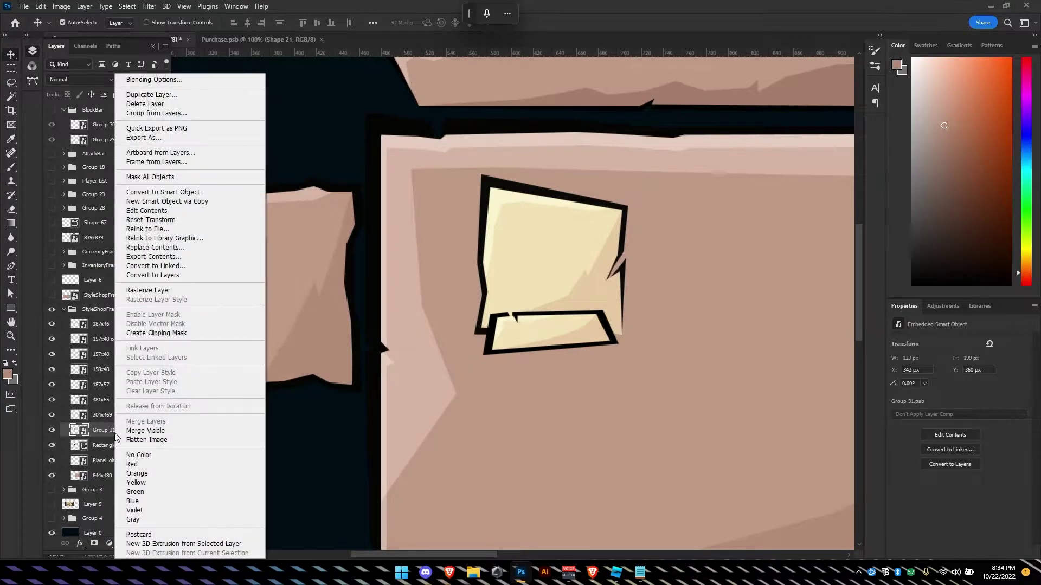
click(420, 5)
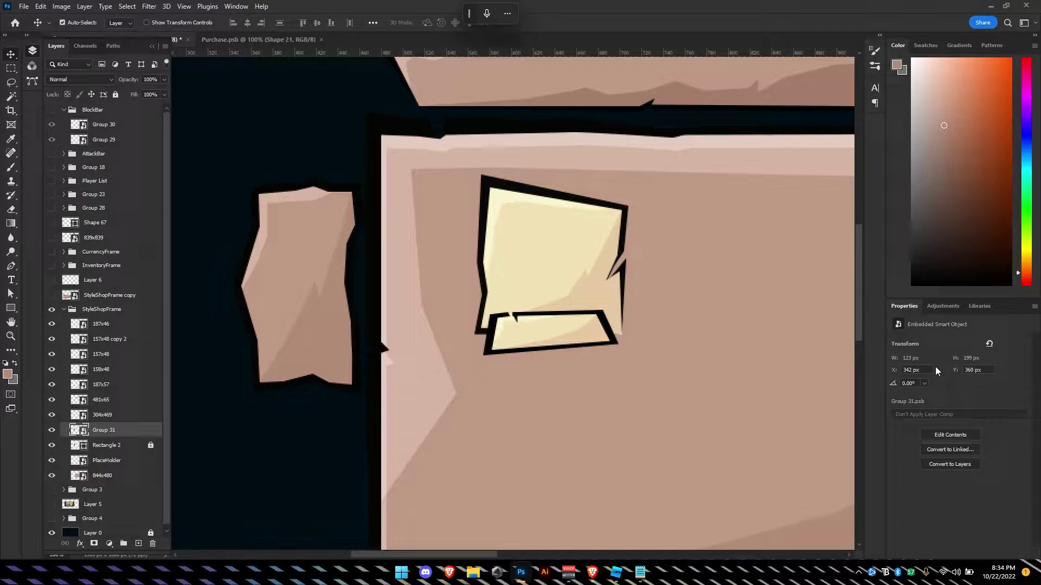
Rename the side tab's smart object layer to 123x199.
double_click(105, 430)
text(123x199)
key(Return)
Quick-export the 123x199 layer as a PNG into a new folder named somehtinbf inside the GAB folder.
right_click(115, 432)
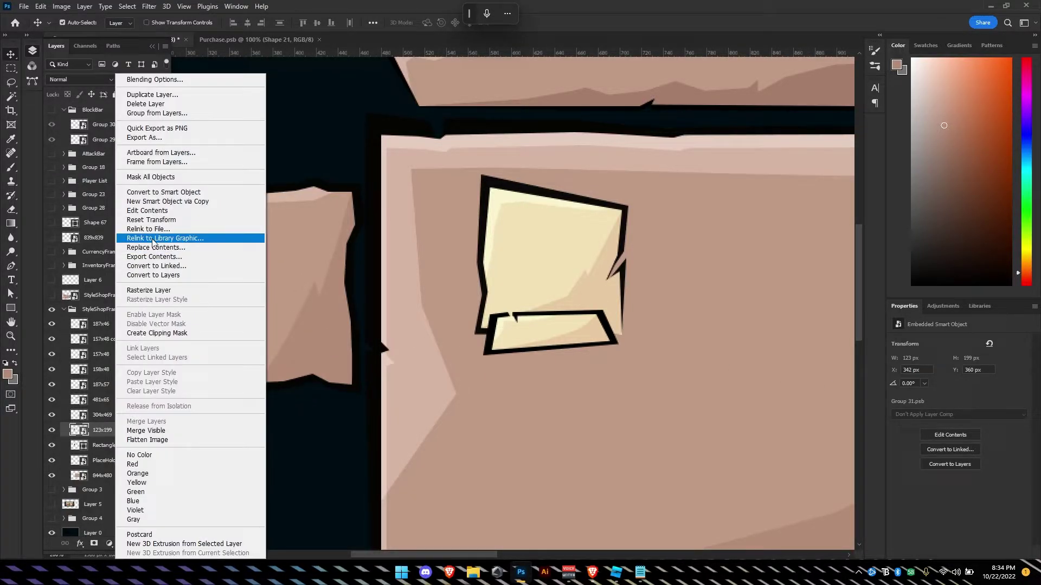
click(168, 129)
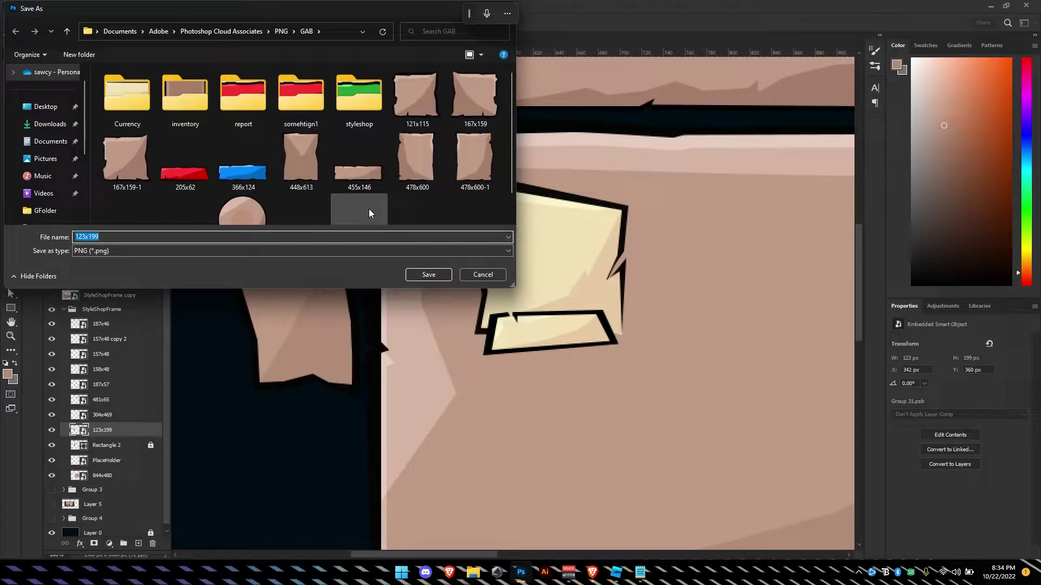
right_click(445, 211)
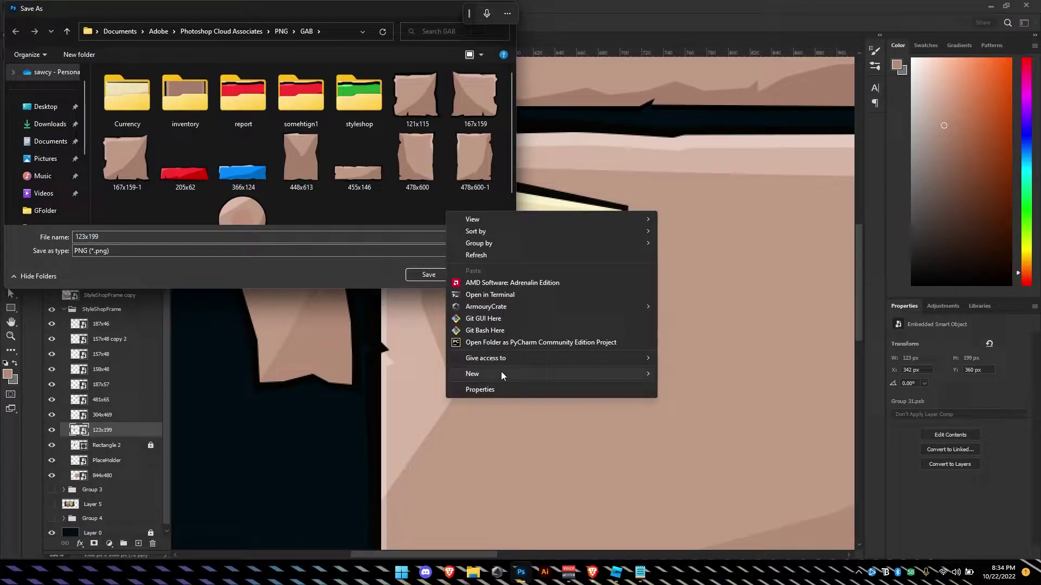
mouse_move(501, 373)
click(699, 374)
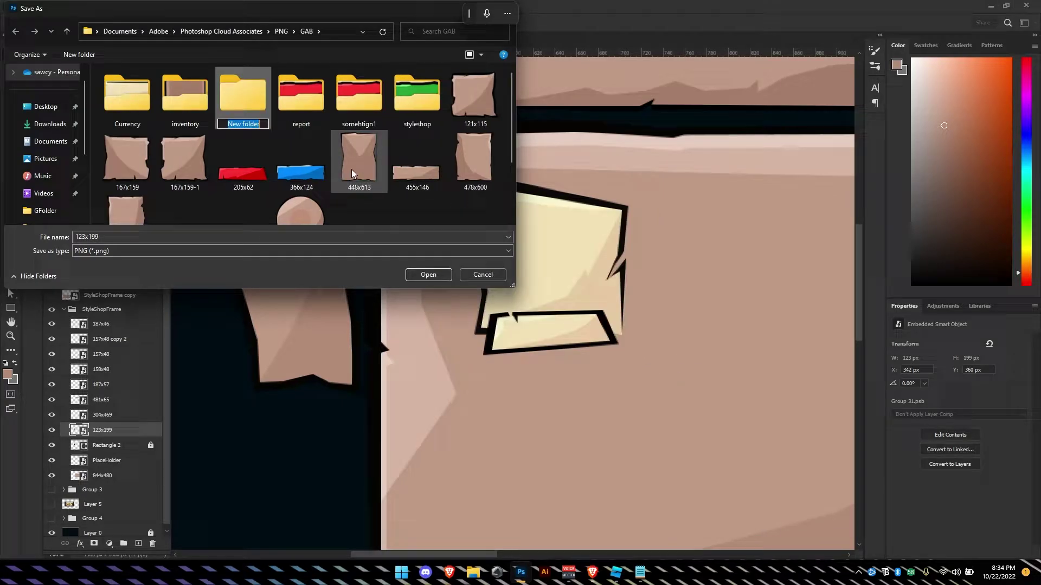
text(someh)
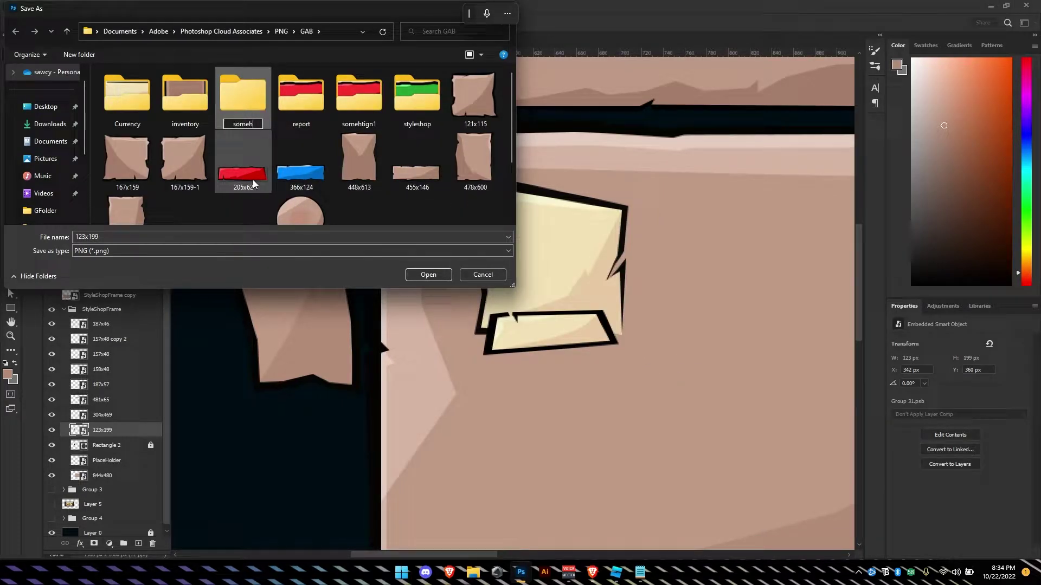
text(tinbf)
key(Return)
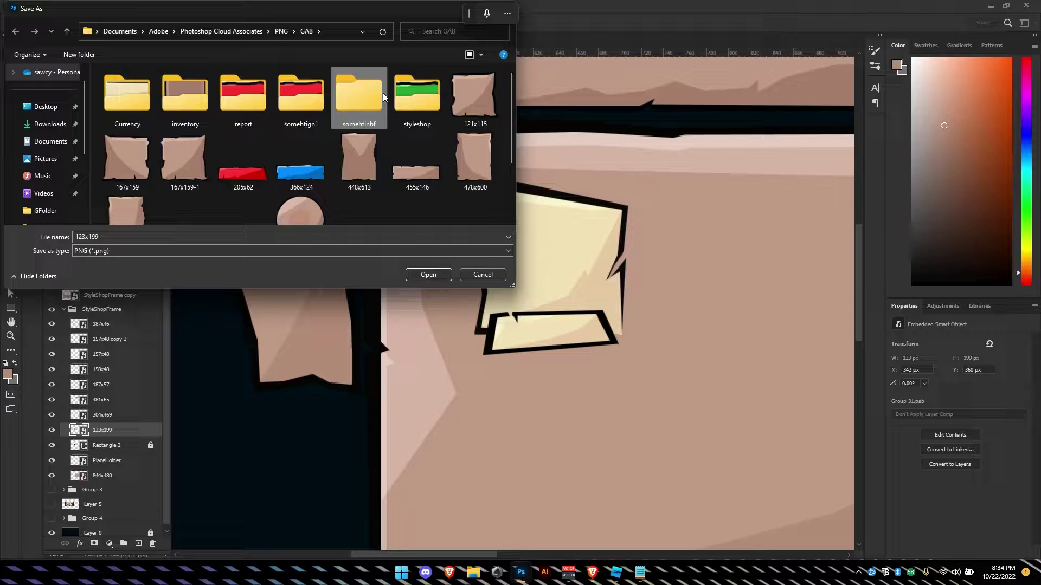
click(415, 275)
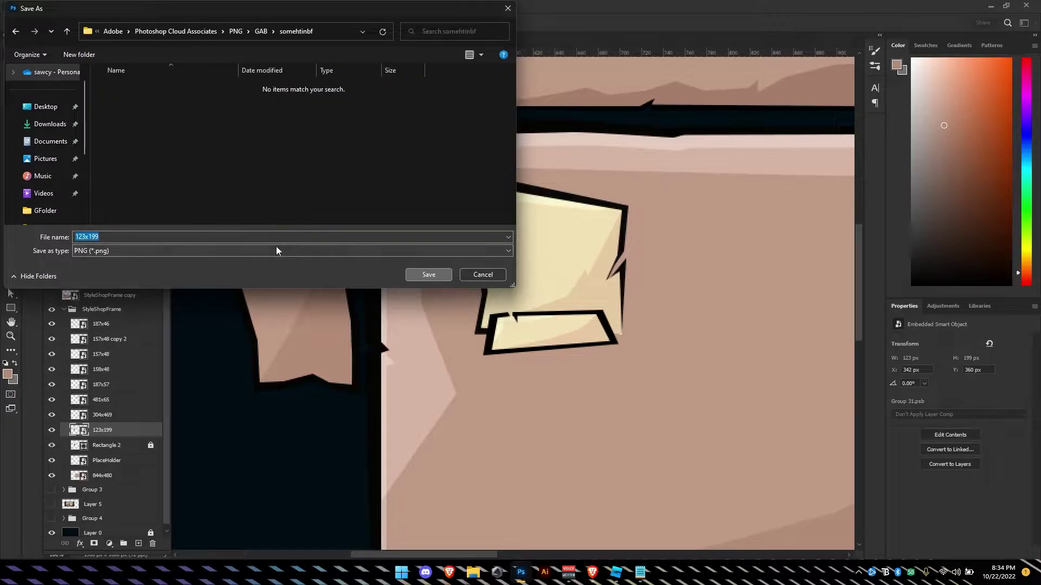
click(414, 276)
Switch to the Easy Building Place window in Roblox Studio, collapse MatchSelection and expand InventoryFrame.
mouse_move(618, 572)
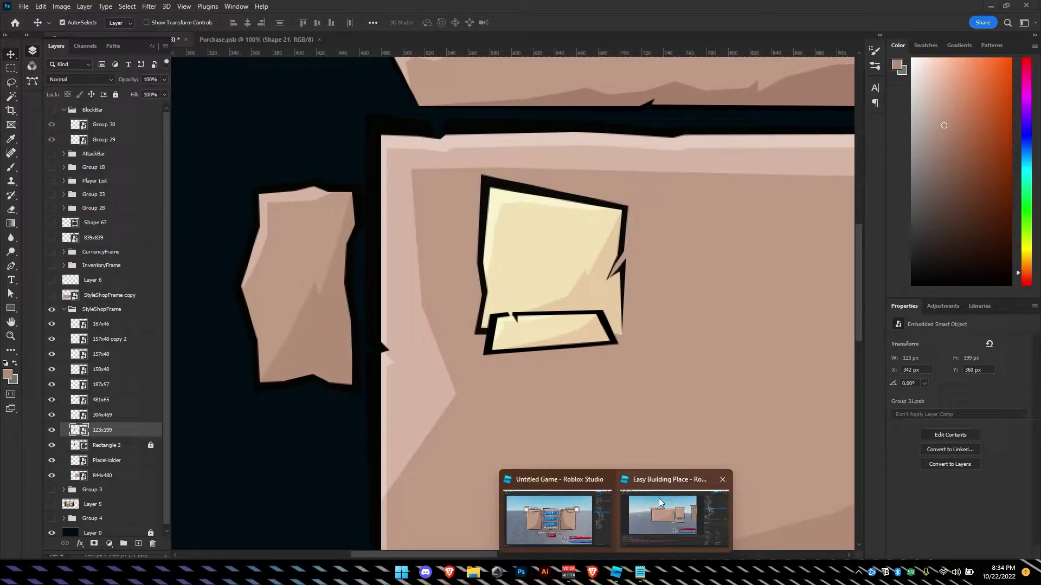
click(651, 512)
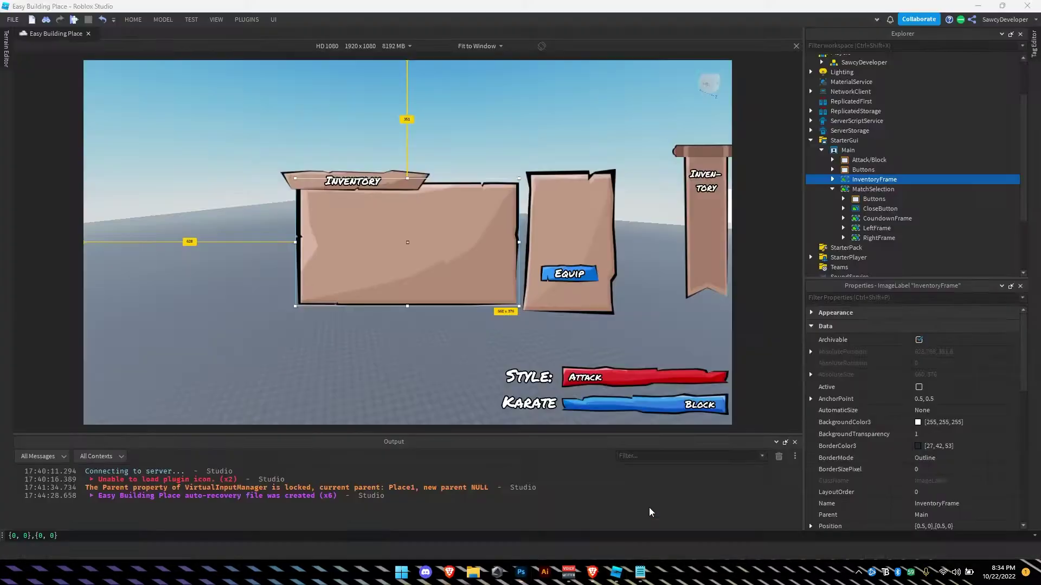
click(832, 190)
click(833, 180)
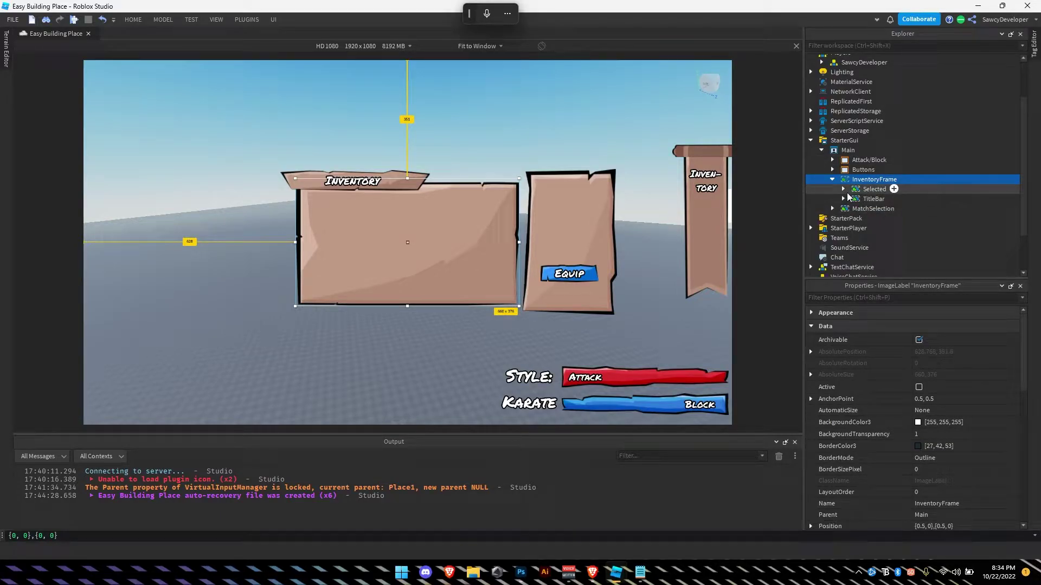
click(903, 179)
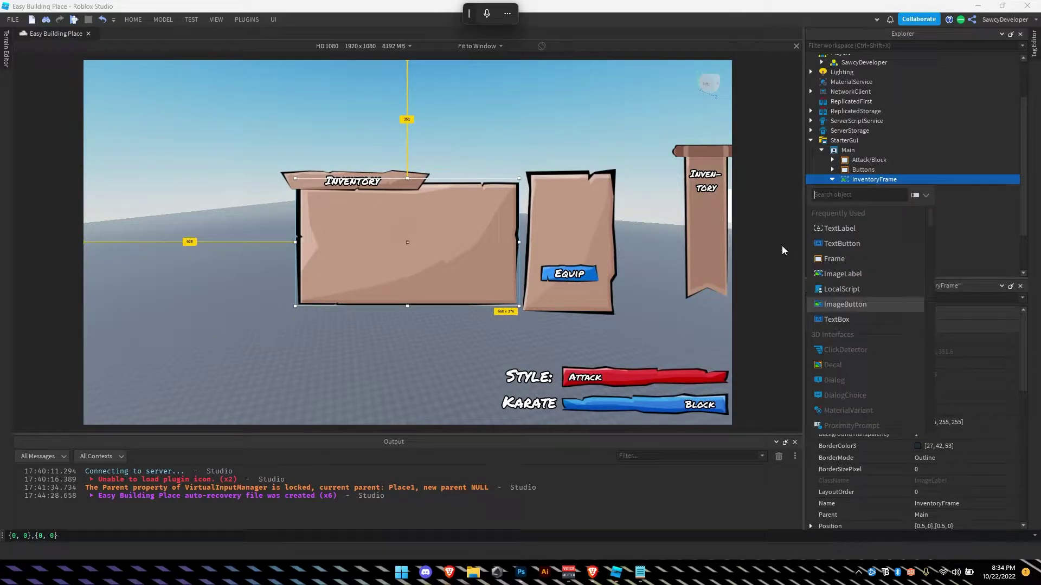
click(838, 267)
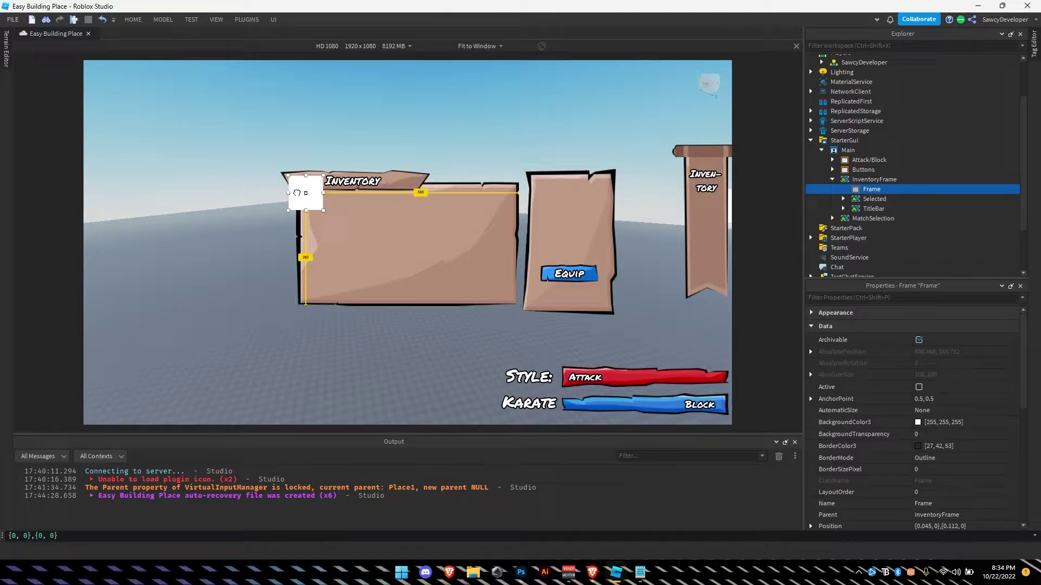
drag(299, 194, 259, 209)
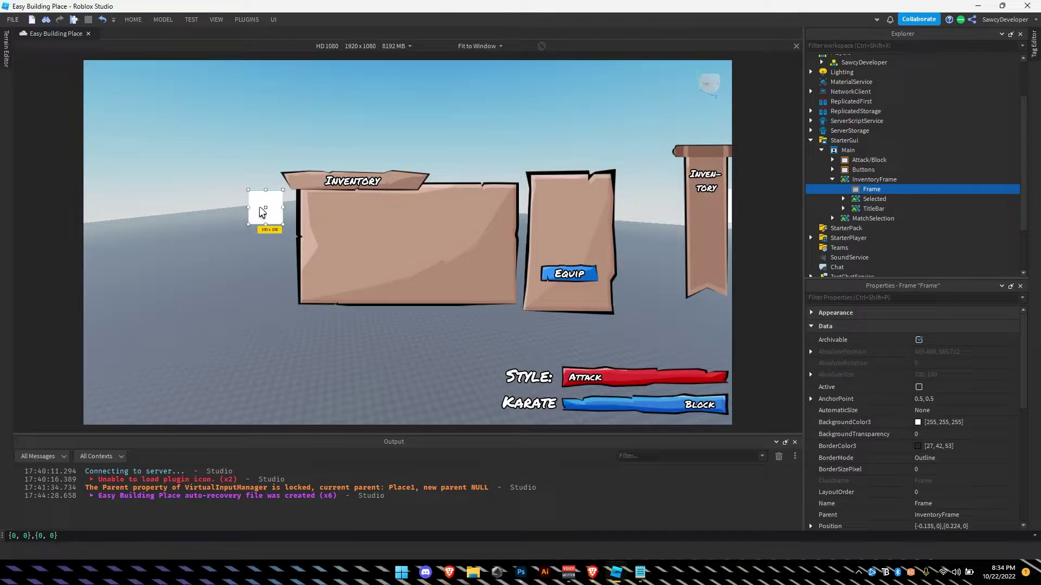
mouse_move(884, 194)
drag(268, 209, 277, 210)
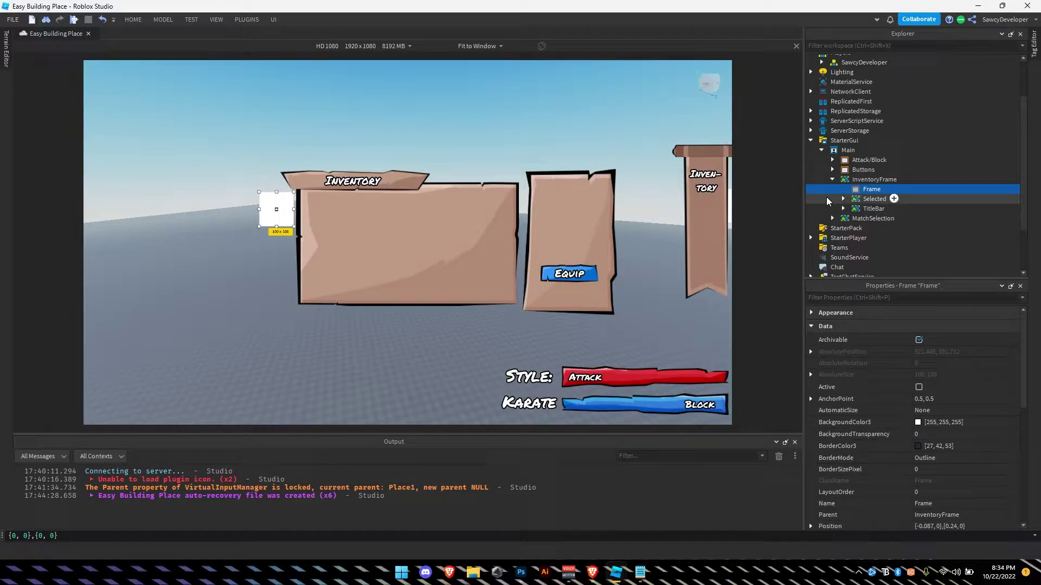
key(Delete)
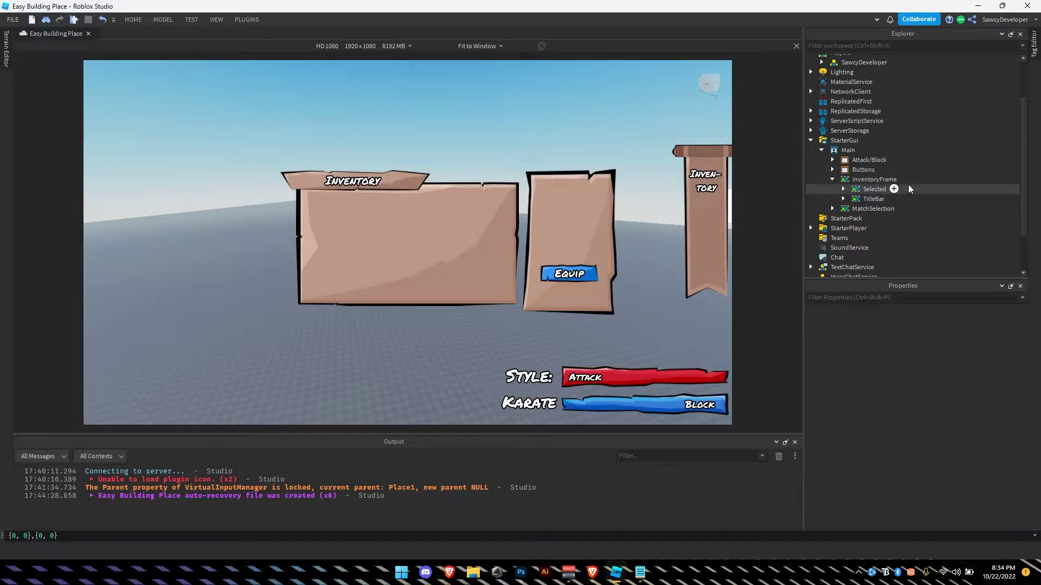
Insert an ImageButton into InventoryFrame and place it just outside the inventory panel's upper-left edge.
click(903, 180)
click(844, 304)
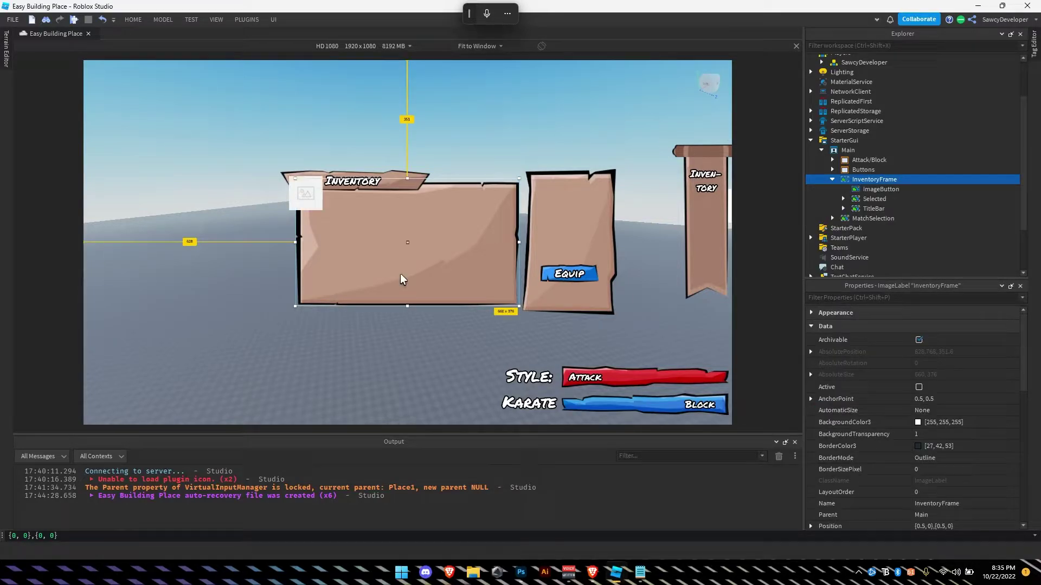
drag(306, 198, 275, 215)
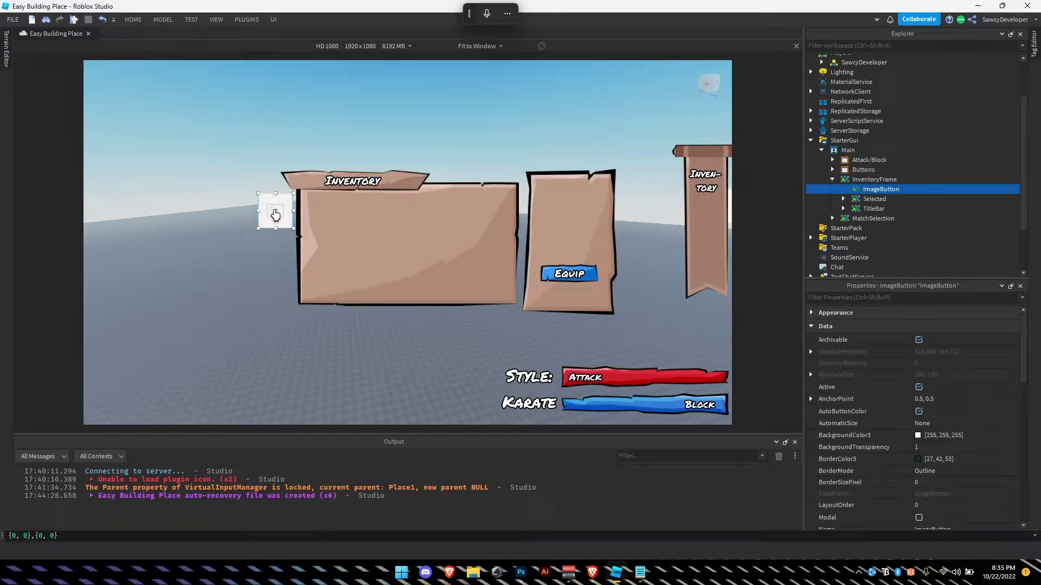
Copy the zero-size template and set the ImageButton's Size to {0, 0},{0, 0}.
scroll(929, 402, down, 6)
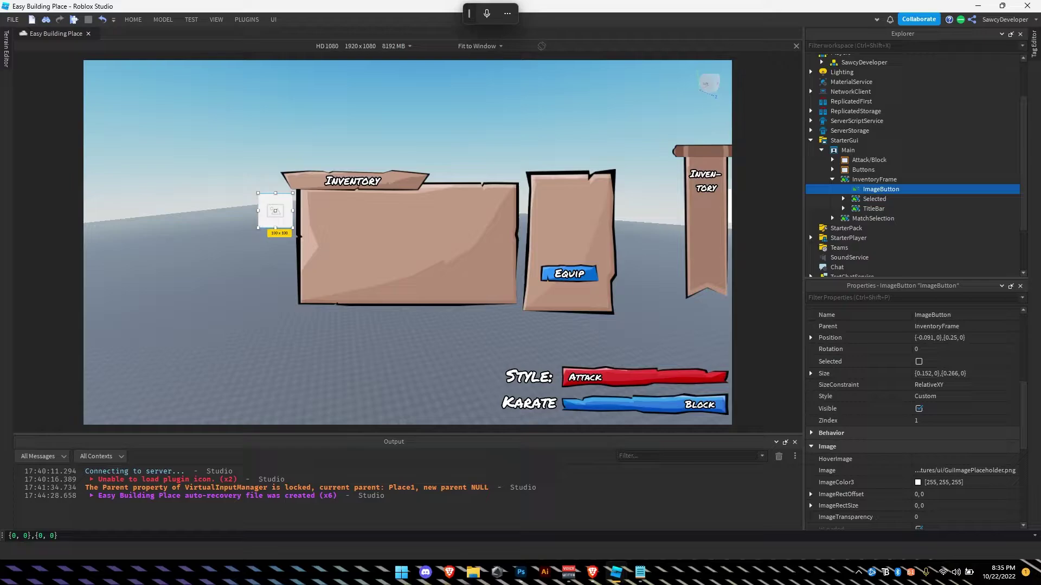
click(18, 535)
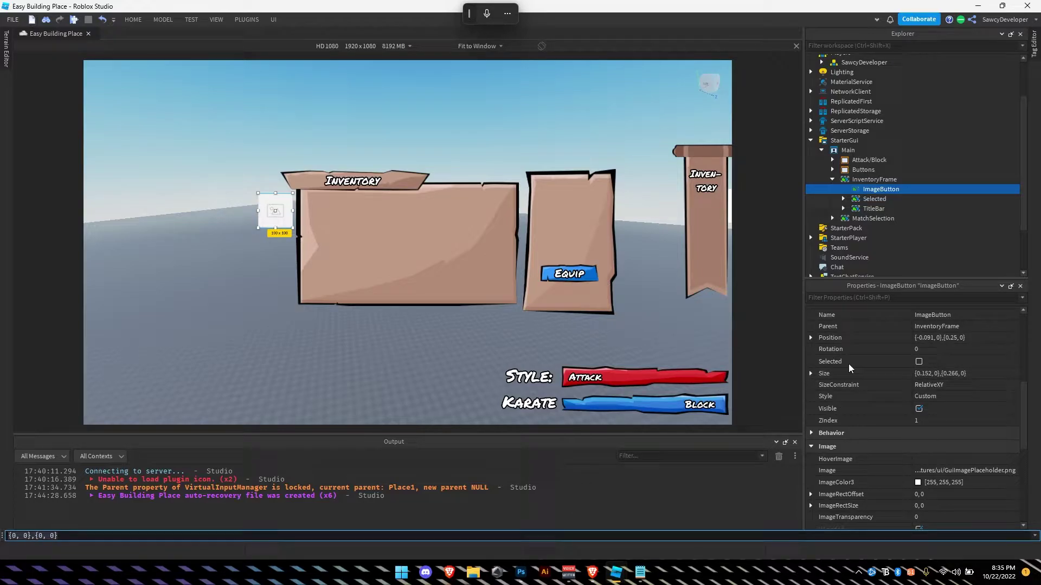
click(943, 373)
text({0, 0},{0, 0})
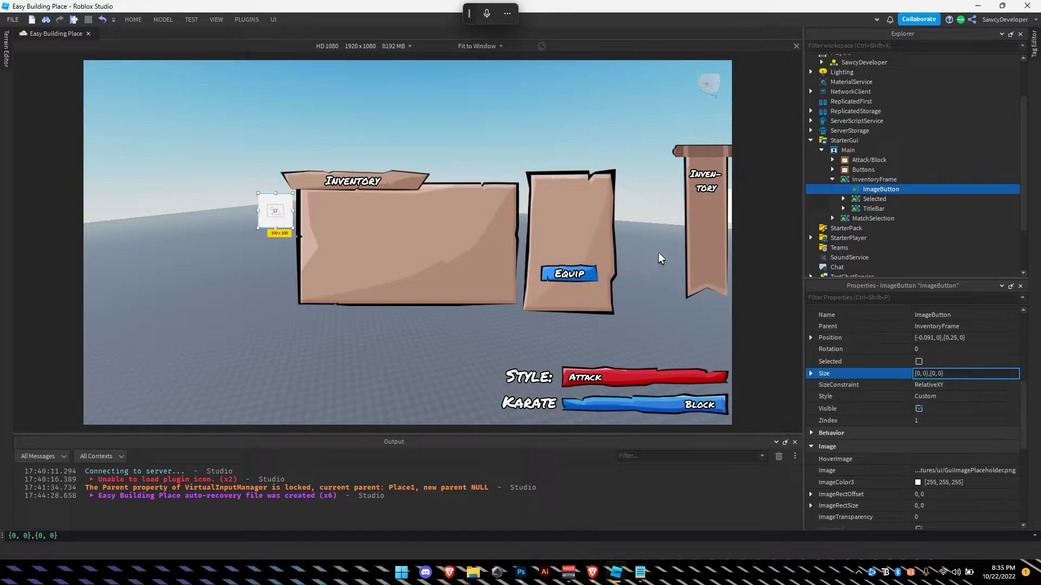
Open the somehtinbf folder inside GAB in File Explorer and check the exported image's dimensions in its file name.
click(474, 574)
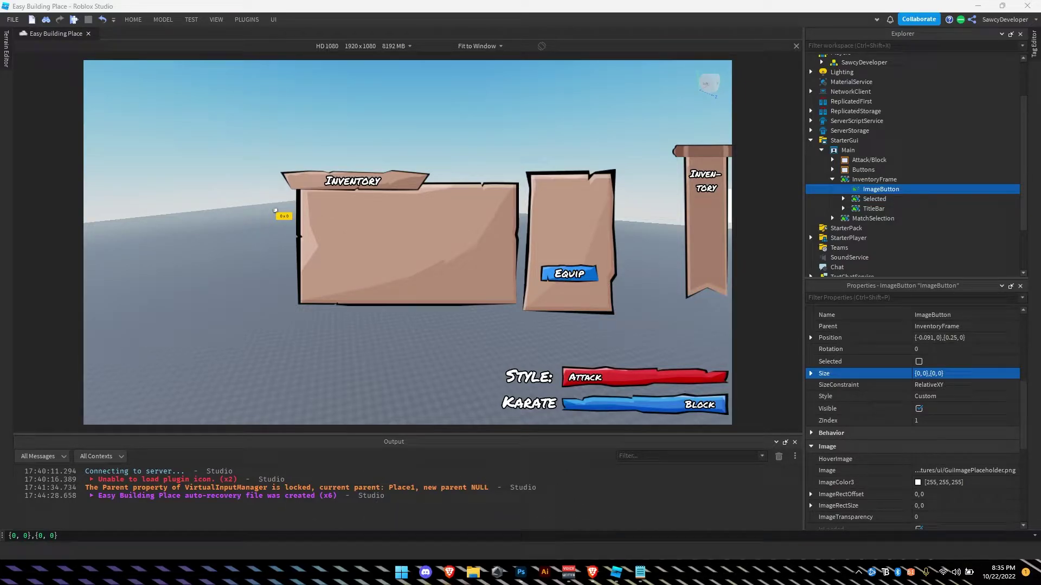
key(alt+Tab)
drag(28, 213, 338, 120)
scroll(454, 302, down, 3)
scroll(465, 302, up, 3)
scroll(457, 293, down, 1)
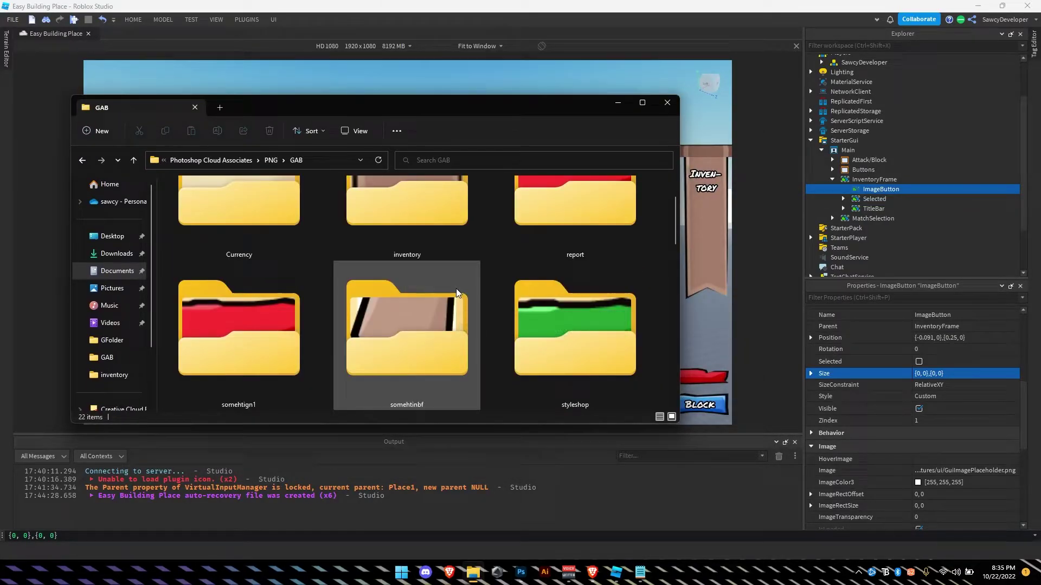
scroll(458, 352, down, 2)
scroll(441, 271, up, 1)
double_click(442, 271)
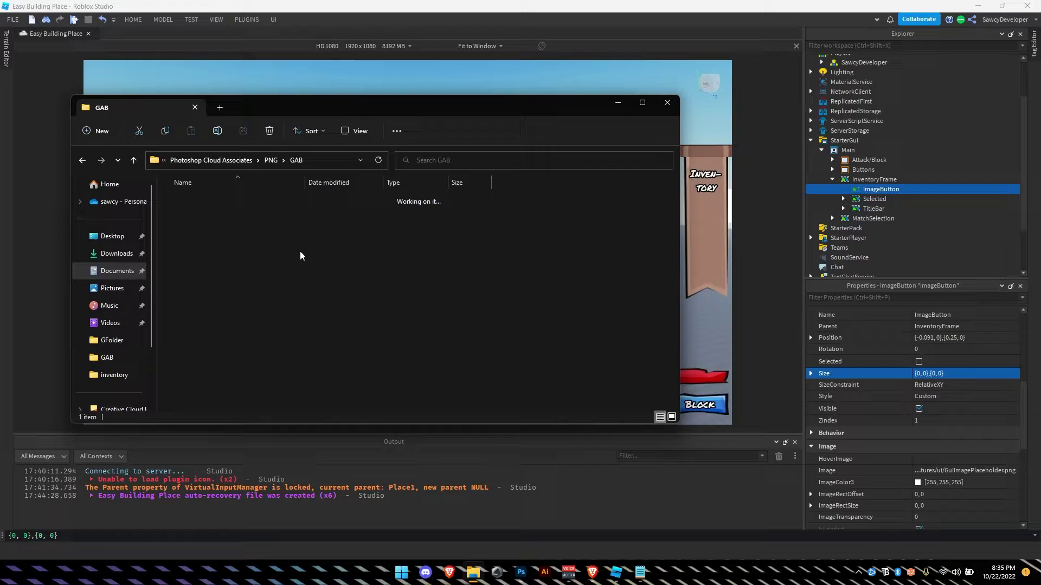
mouse_move(386, 105)
mouse_down()
mouse_move(443, 123)
mouse_move(379, 114)
mouse_up()
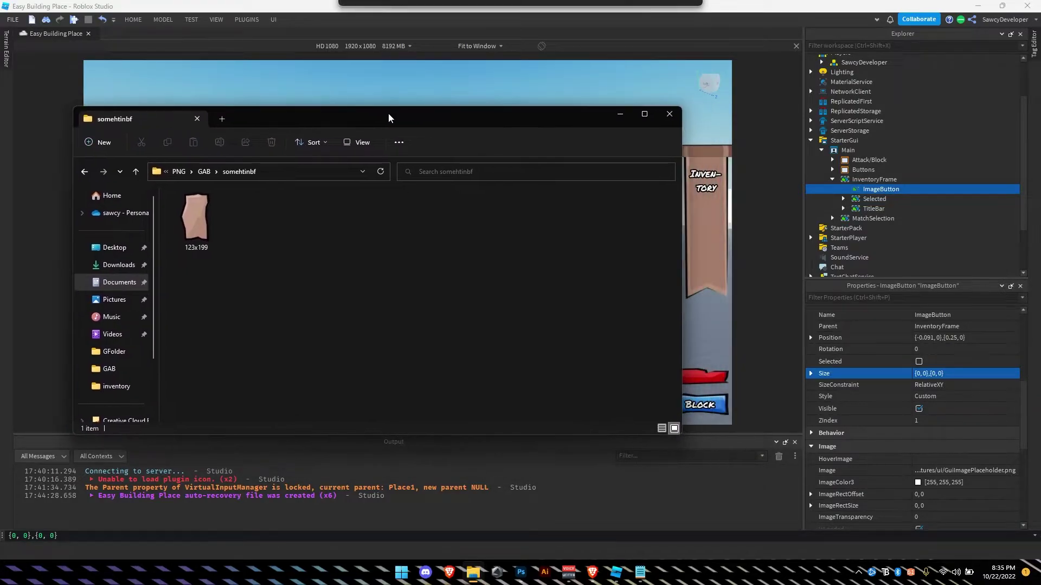
Set the ImageButton's Size to {0, 123},{0, 199} and move it slightly outward and down beside the inventory panel.
double_click(924, 373)
text(123)
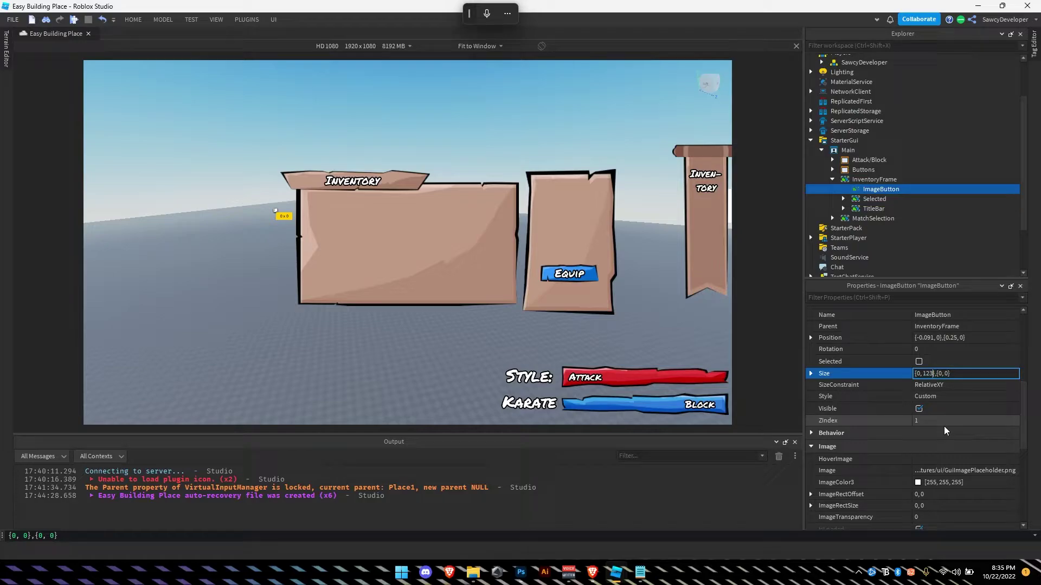
text(})
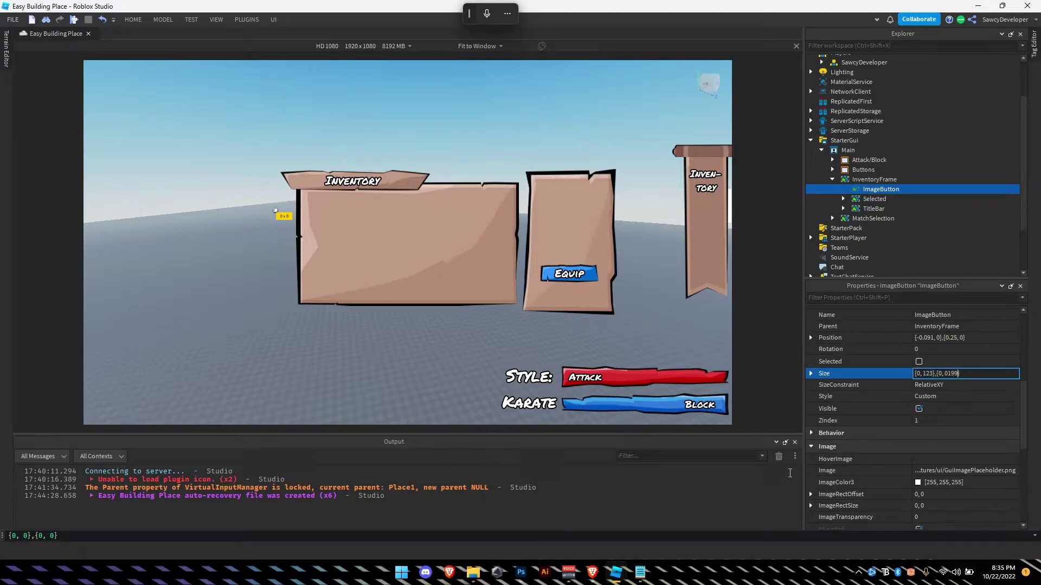
text(})
key(Return)
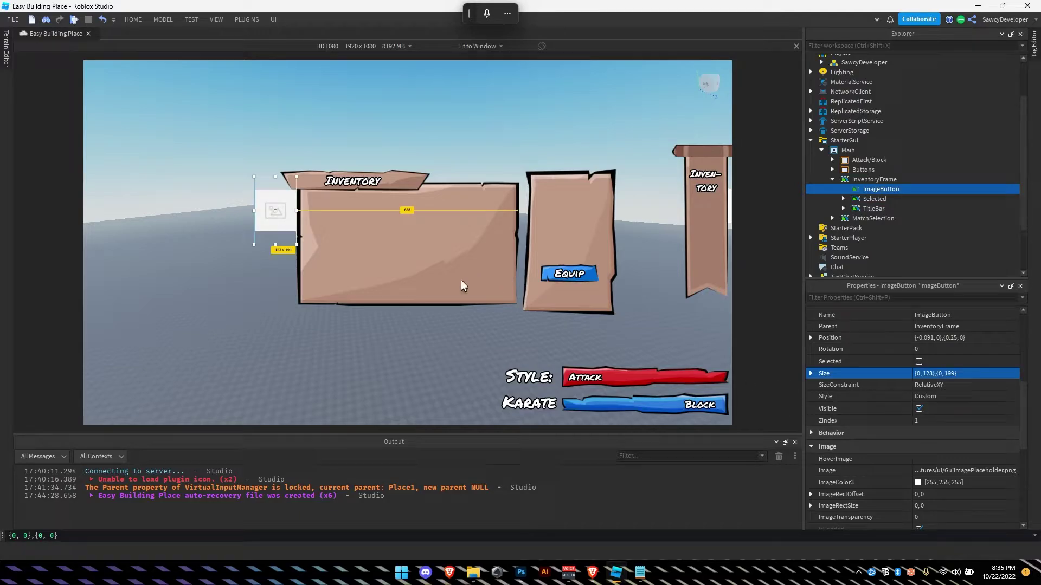
drag(286, 212, 281, 219)
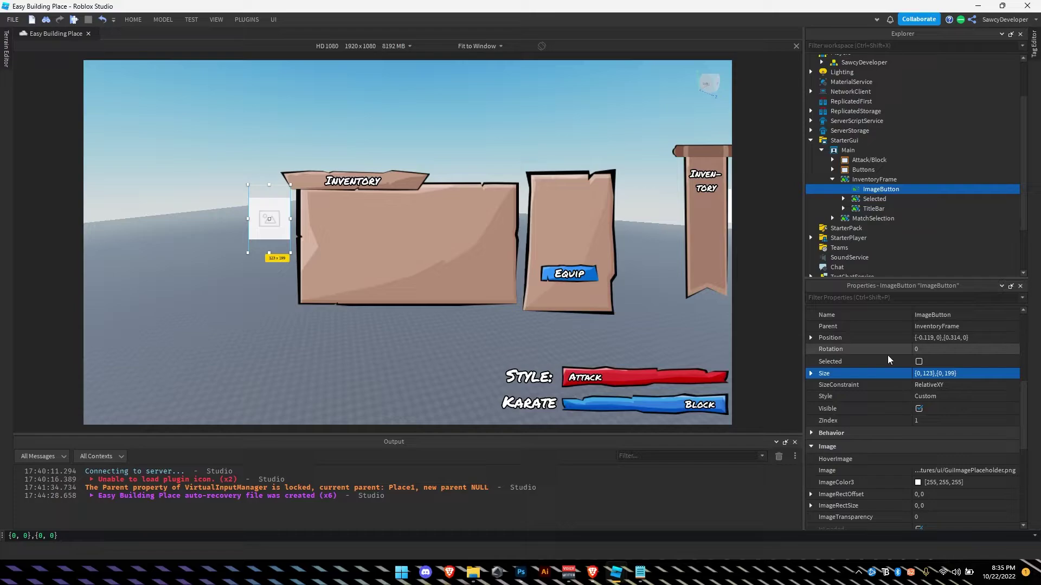
scroll(911, 363, down, 3)
click(993, 369)
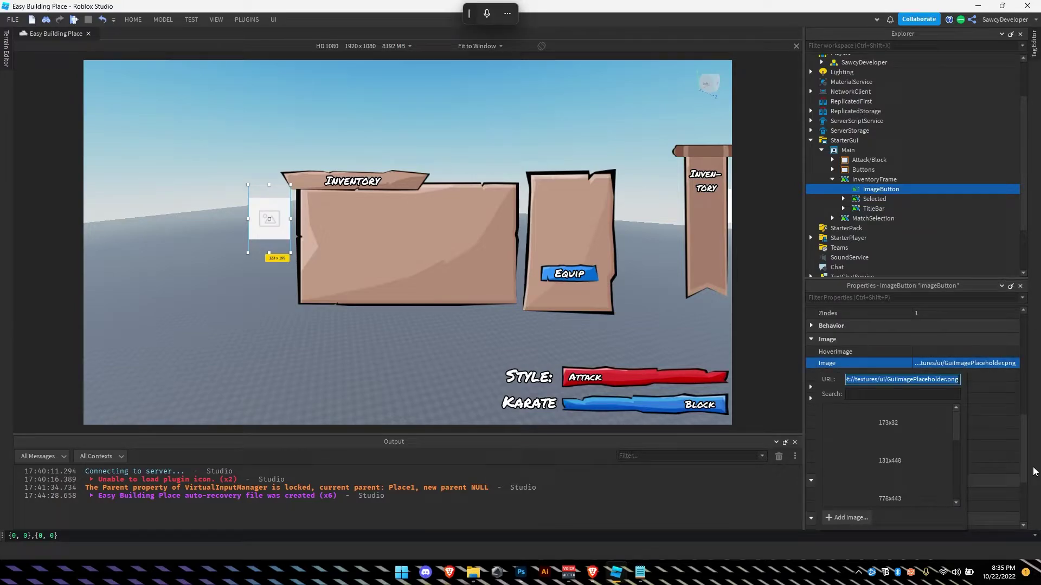
click(1015, 480)
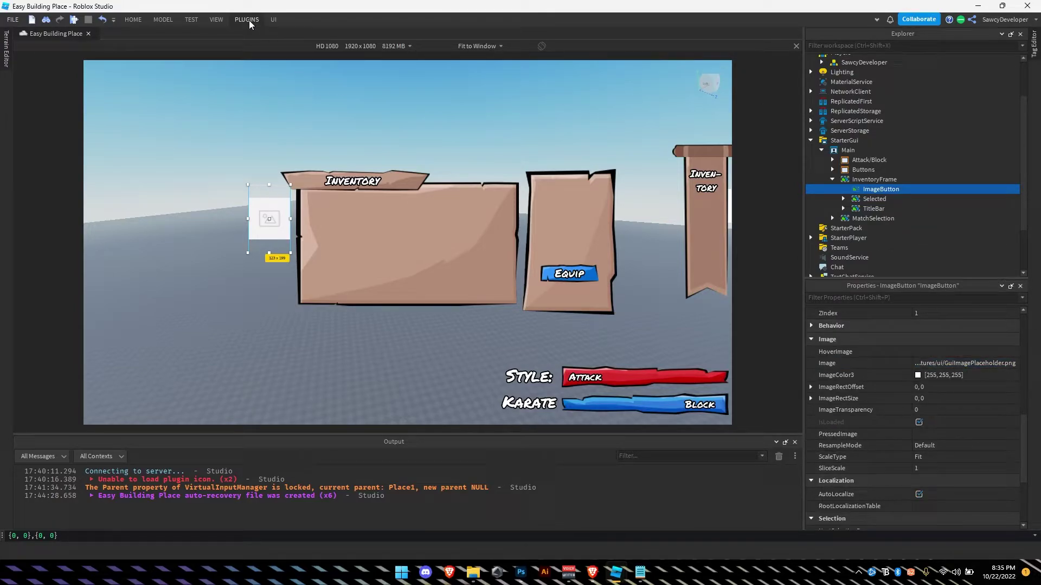
click(939, 460)
click(940, 459)
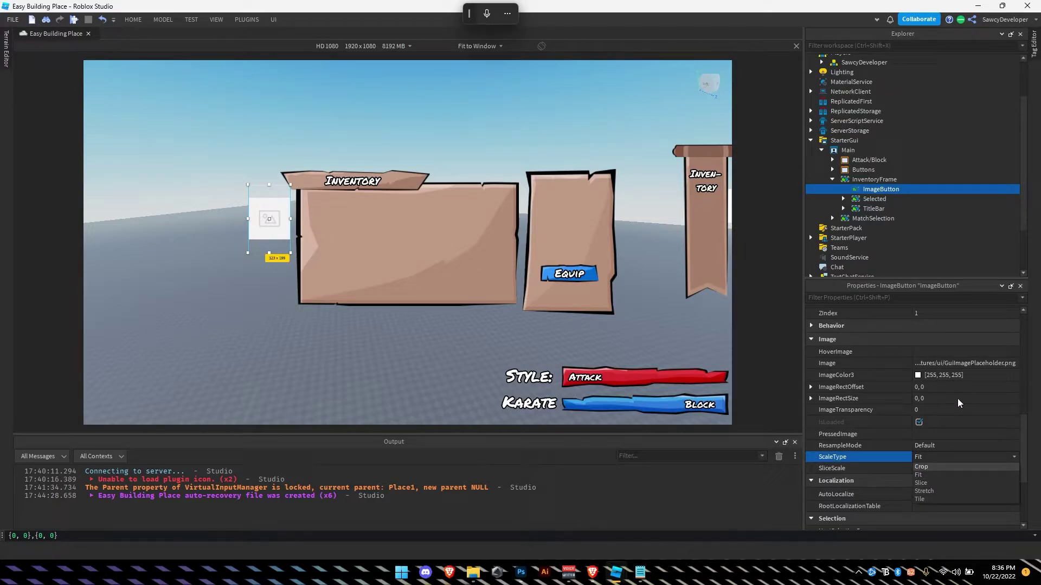
Add a new image for the ImageButton's Image property from 123x199 in the somehtinbf folder and try to upload it.
click(962, 364)
click(962, 364)
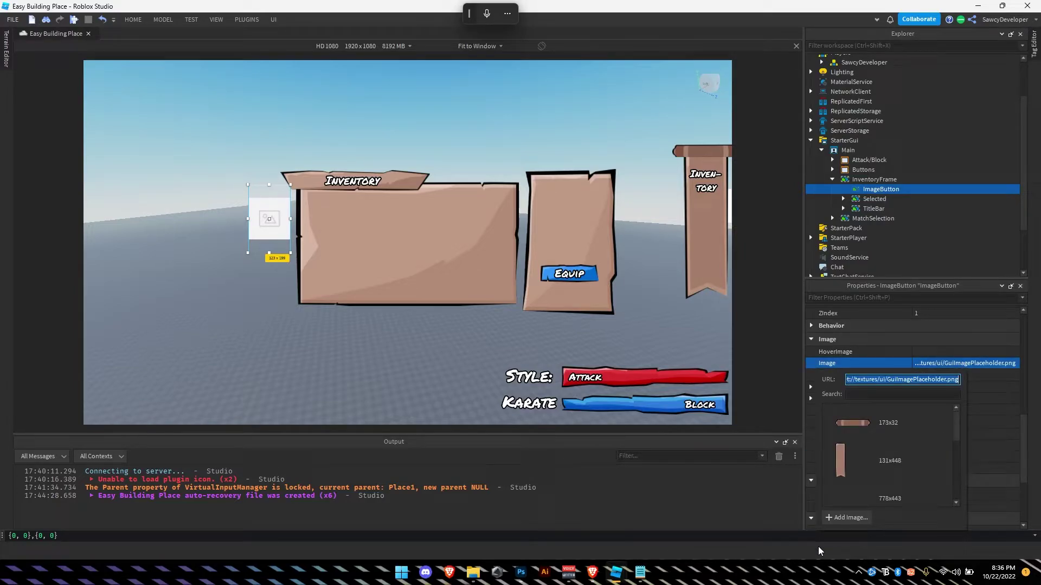
click(844, 517)
click(484, 258)
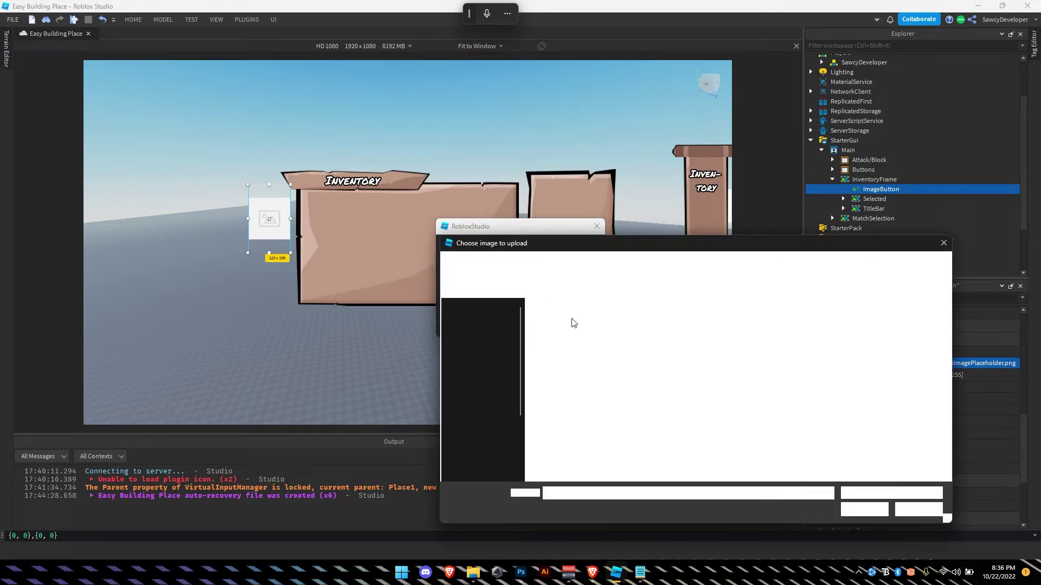
click(694, 270)
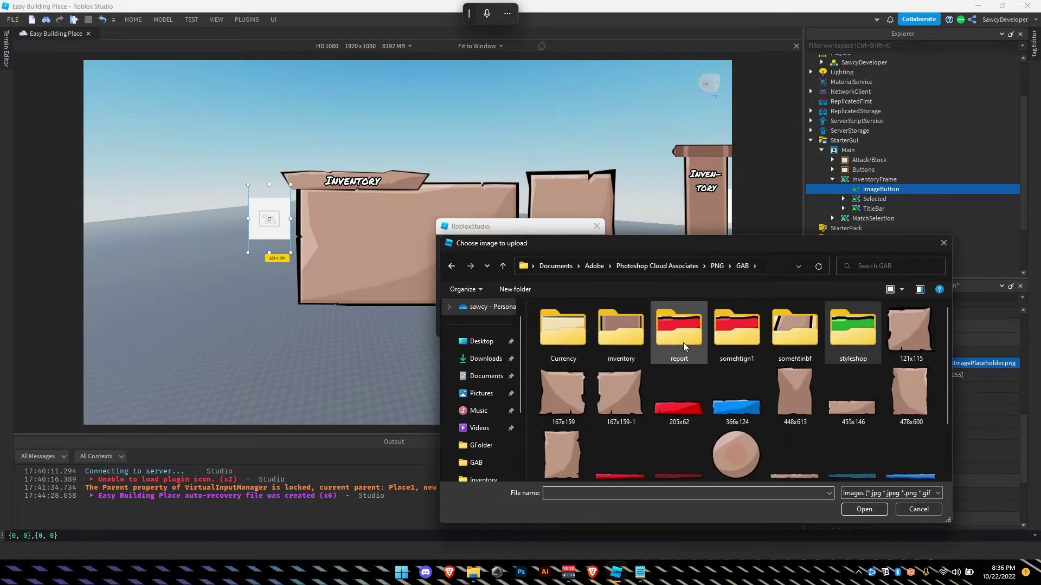
double_click(798, 336)
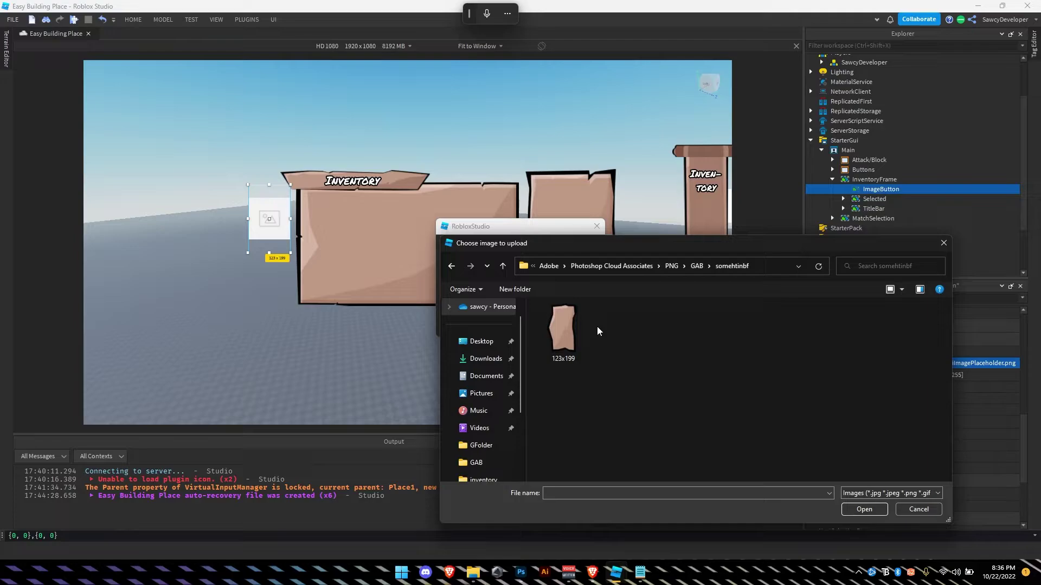
click(558, 331)
click(864, 510)
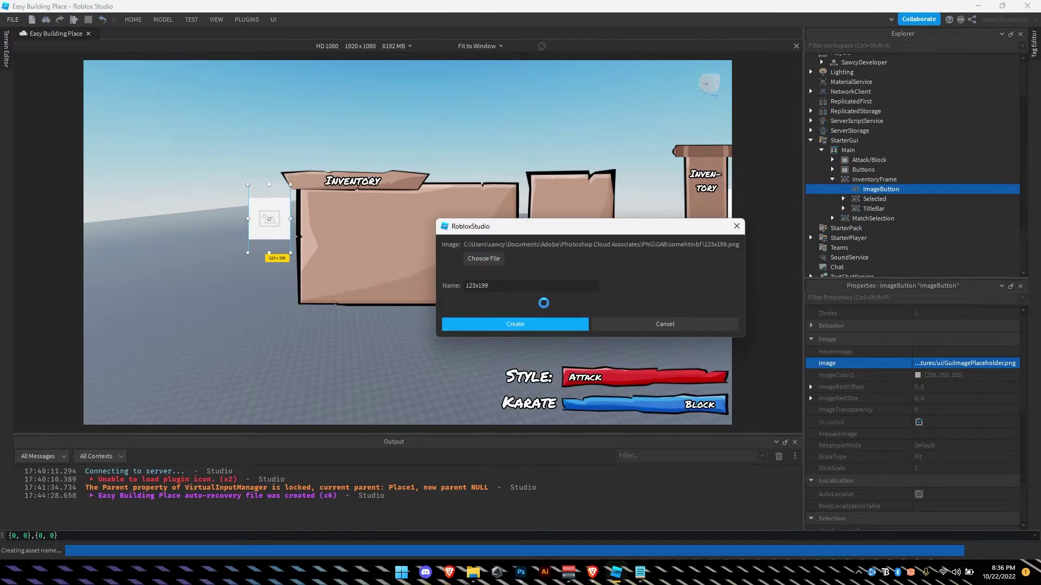
click(518, 321)
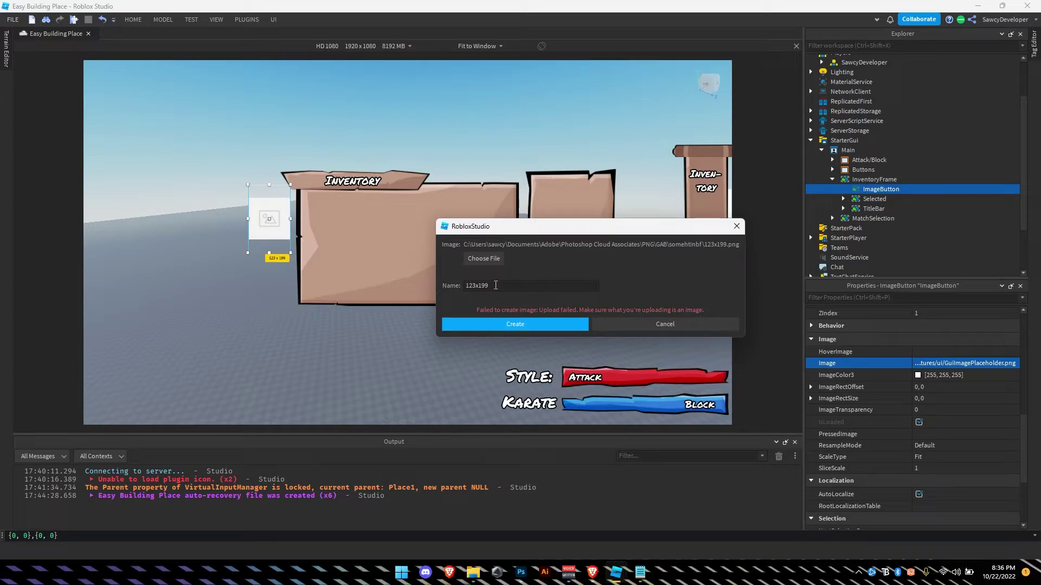
Rename the image asset Tab and create it as the ImageButton's image.
double_click(496, 285)
key(BackSpace)
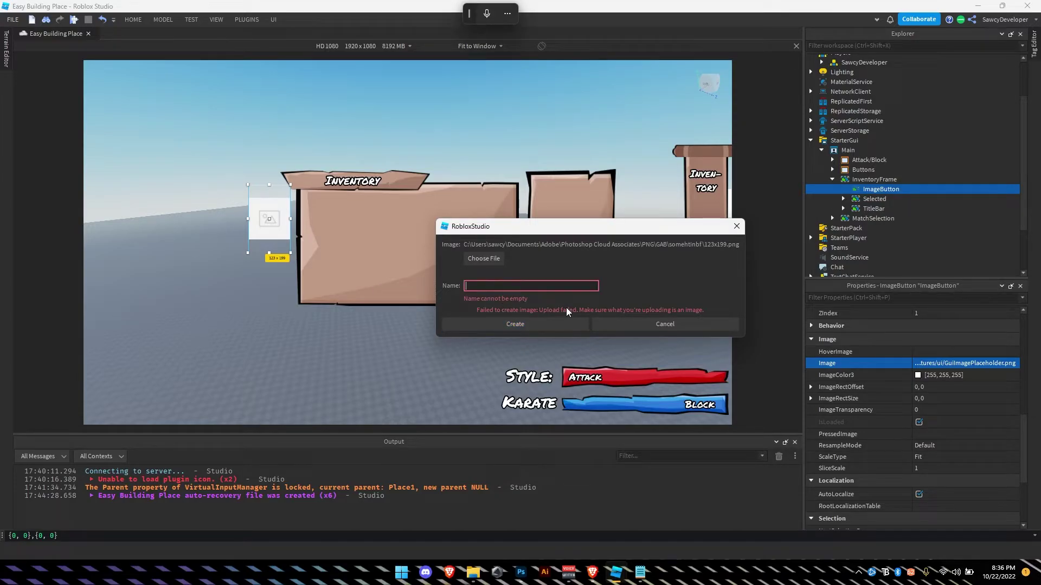
text(Ta)
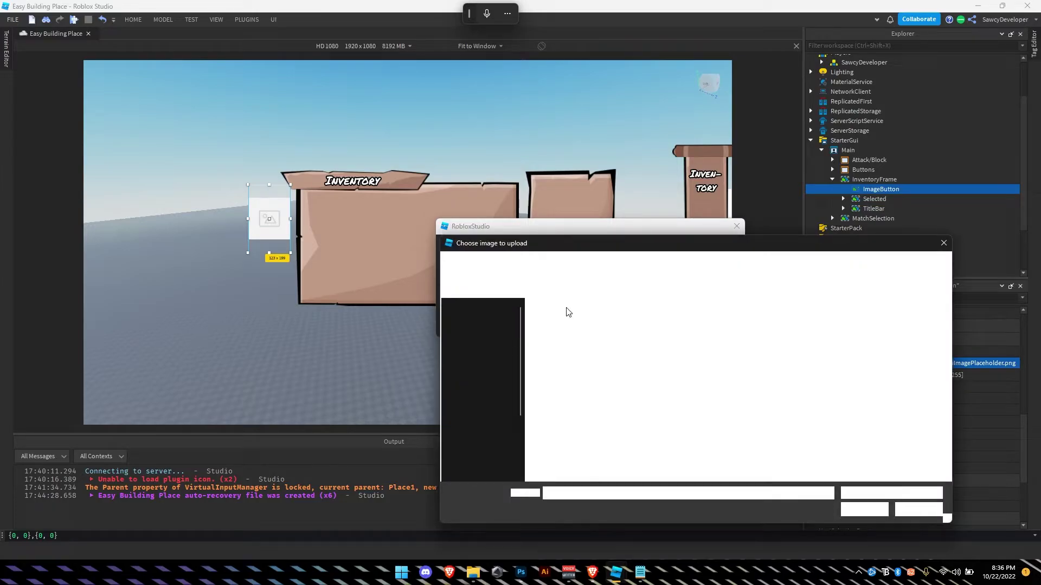
click(952, 233)
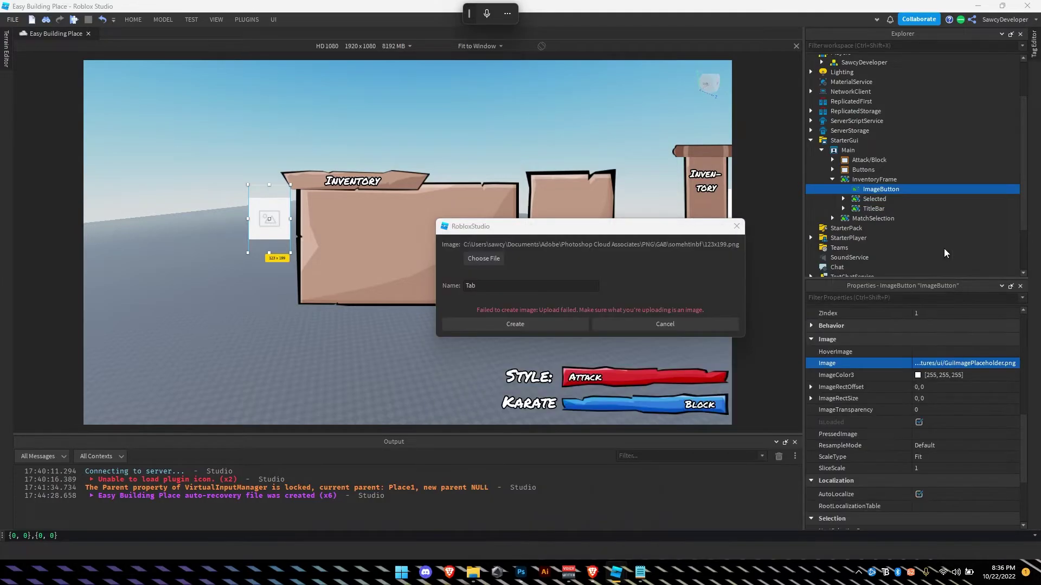
click(544, 324)
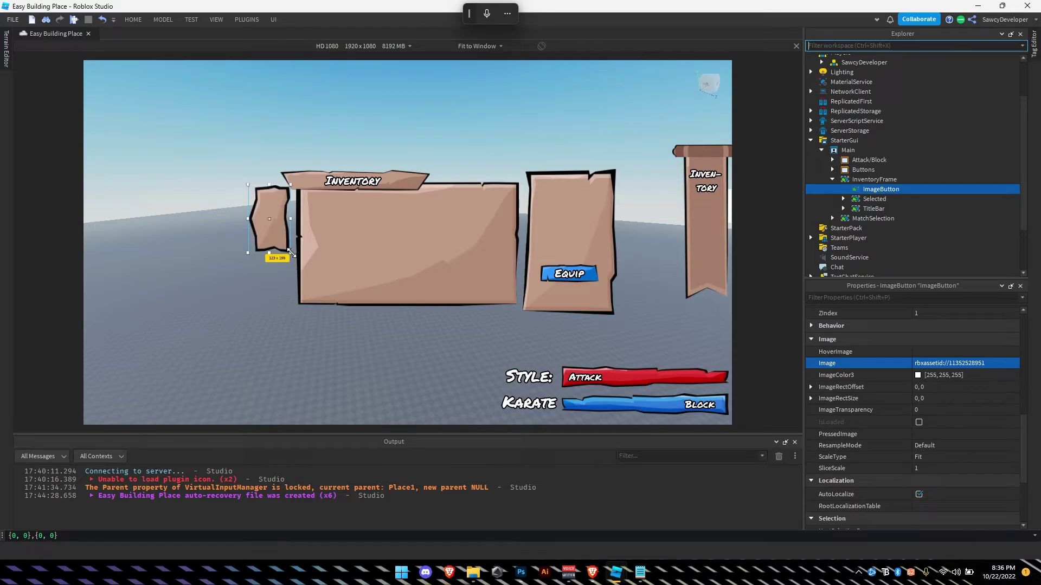
Shrink the ImageButton to about 69 x 111 against the inventory panel's outer edge and convert it with AutoScale Plus SmartScale.
drag(290, 255, 287, 207)
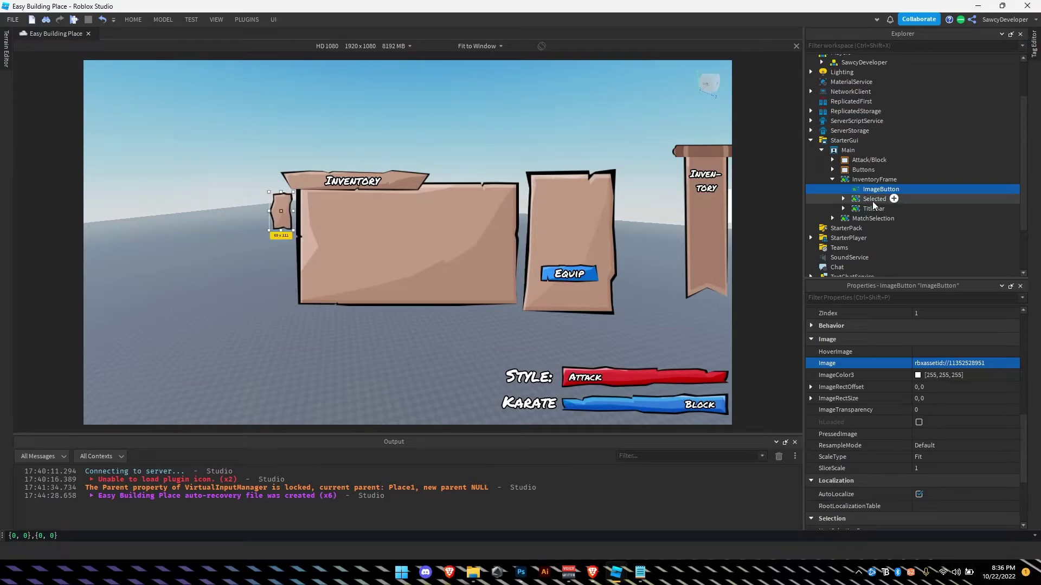
mouse_move(908, 190)
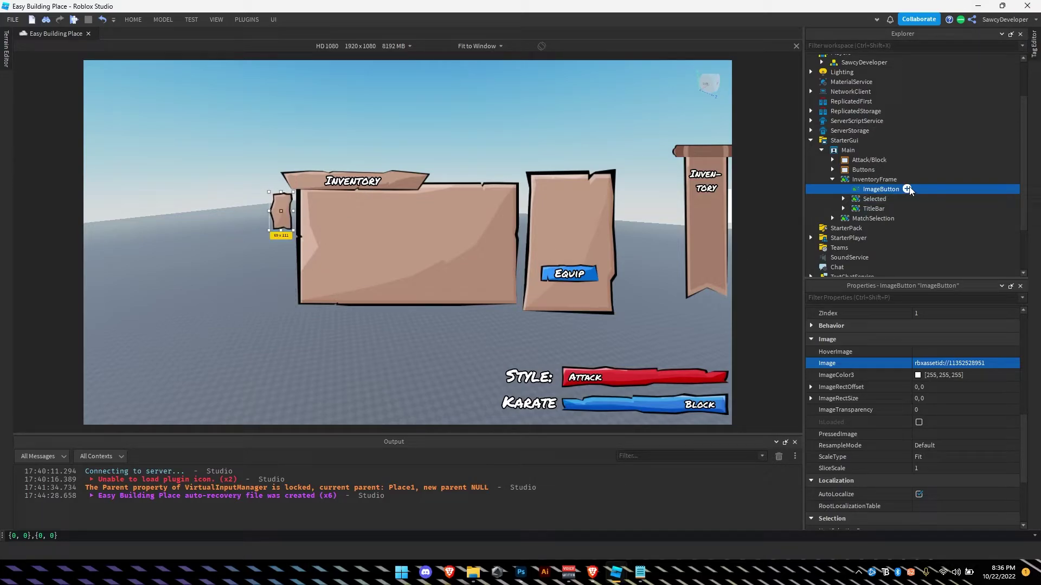
click(907, 189)
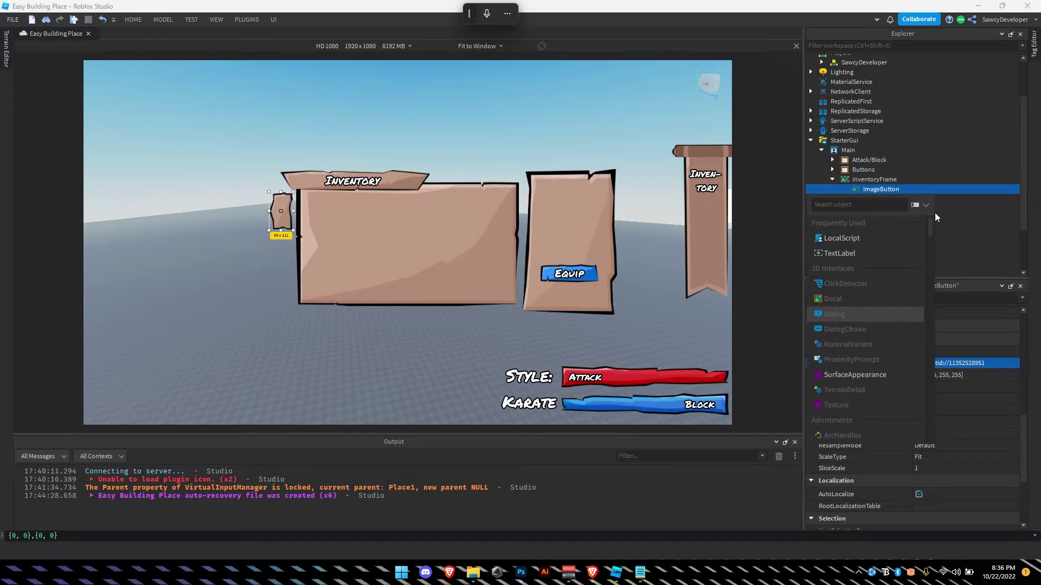
click(908, 187)
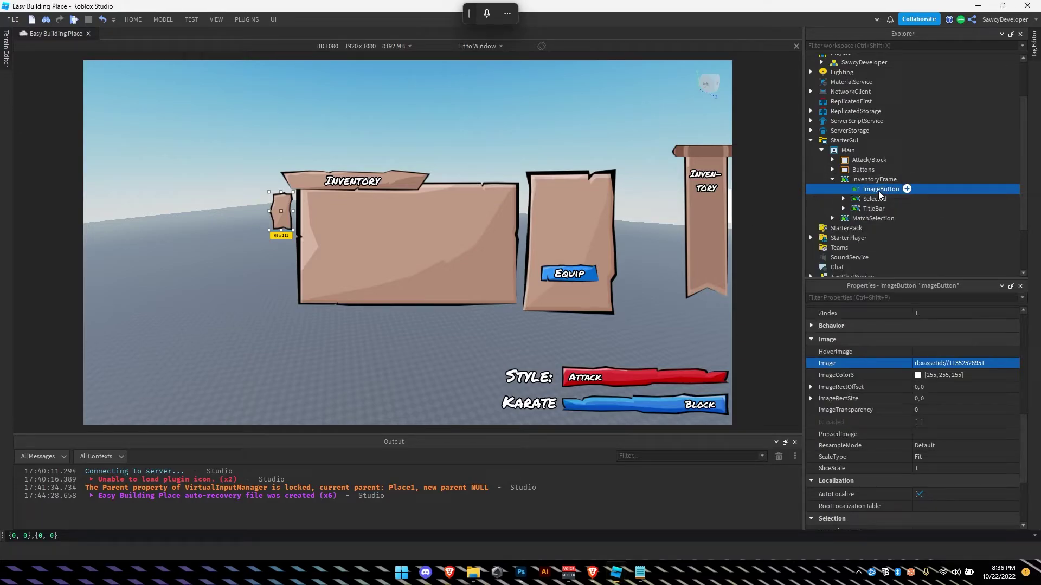
click(246, 20)
click(1000, 51)
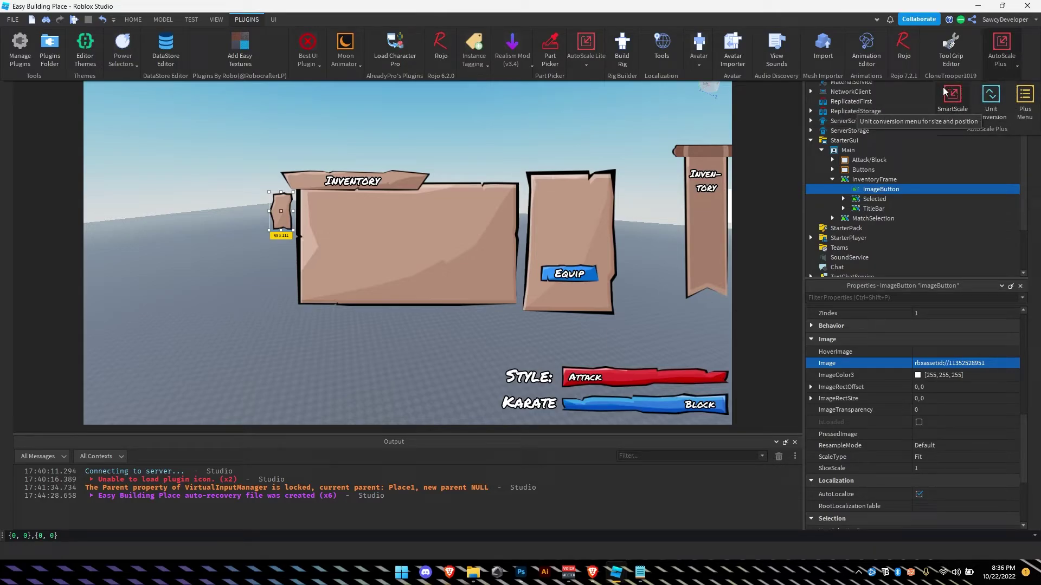
click(953, 98)
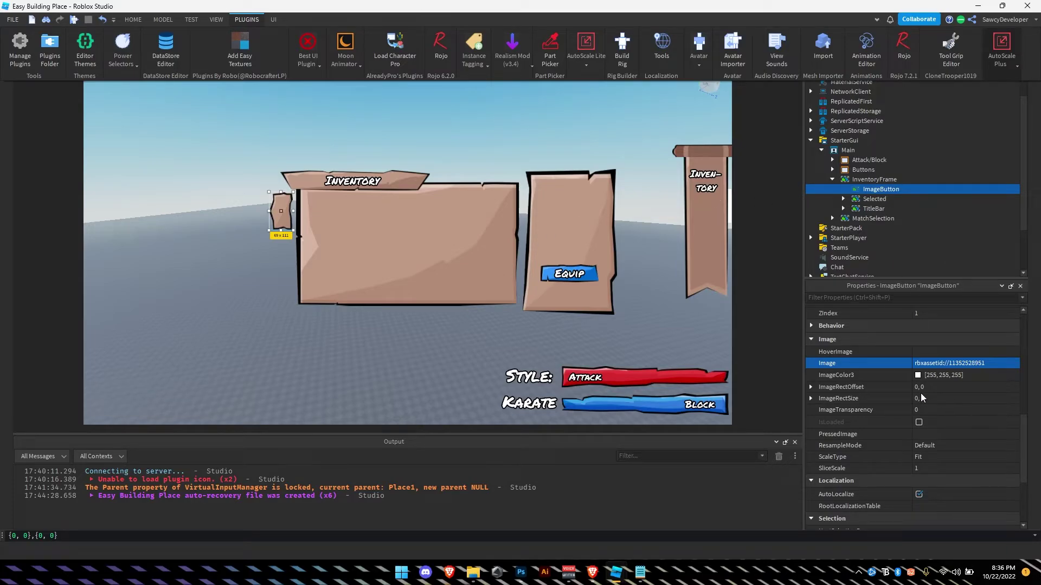
Change the zero-size template in the command bar to {0, 123},{0, 199}.
scroll(921, 396, up, 4)
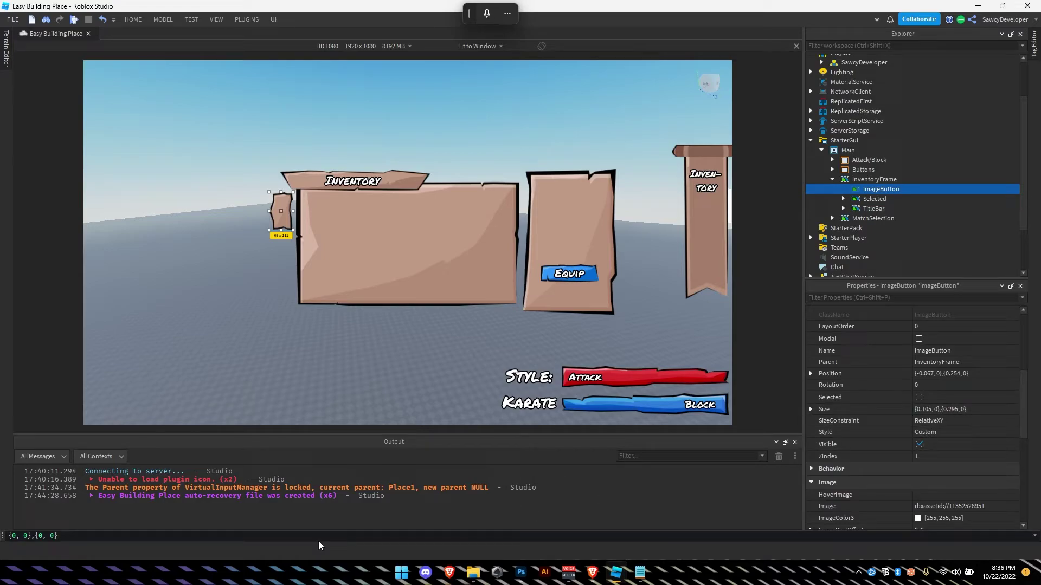
click(23, 535)
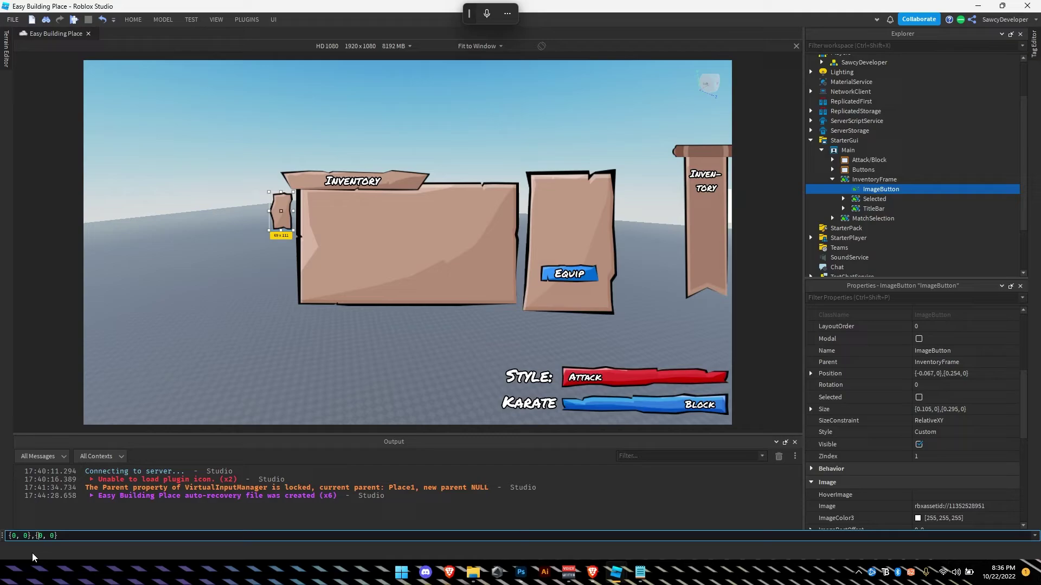
key(BackSpace)
text(123)
key(BackSpace)
text(199)
Copy the ImageButton's scaled Size {0.105, 0},{0.295, 0} and add it after the pixel size in the command bar.
click(933, 410)
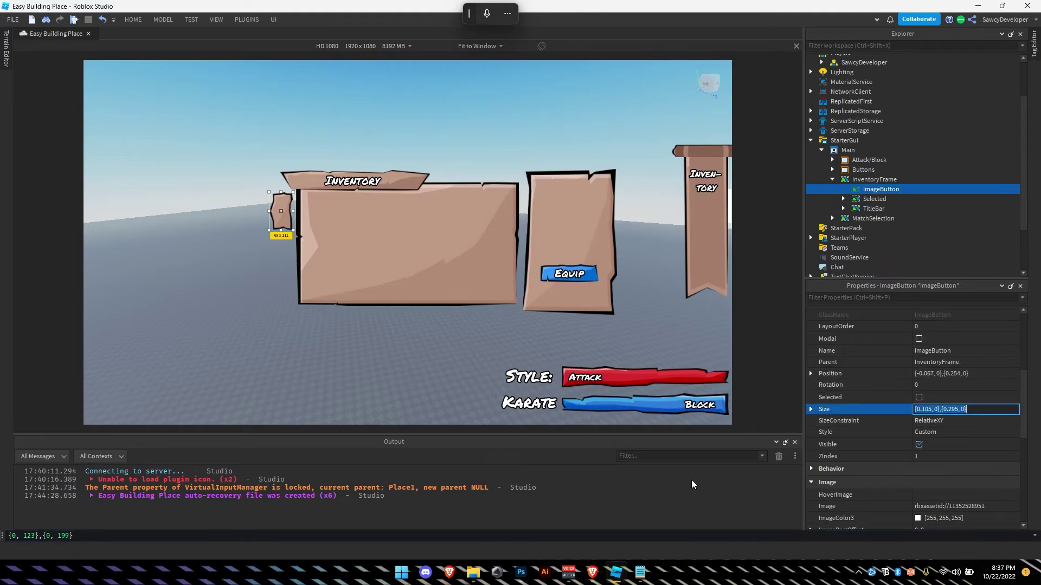
click(90, 536)
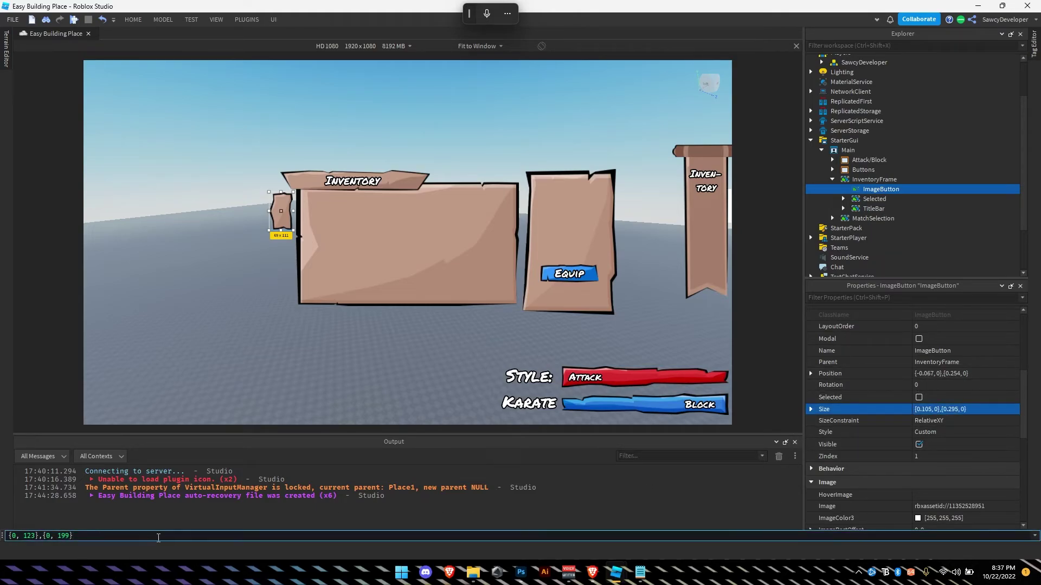
text({0.105, 0},{0.295, 0})
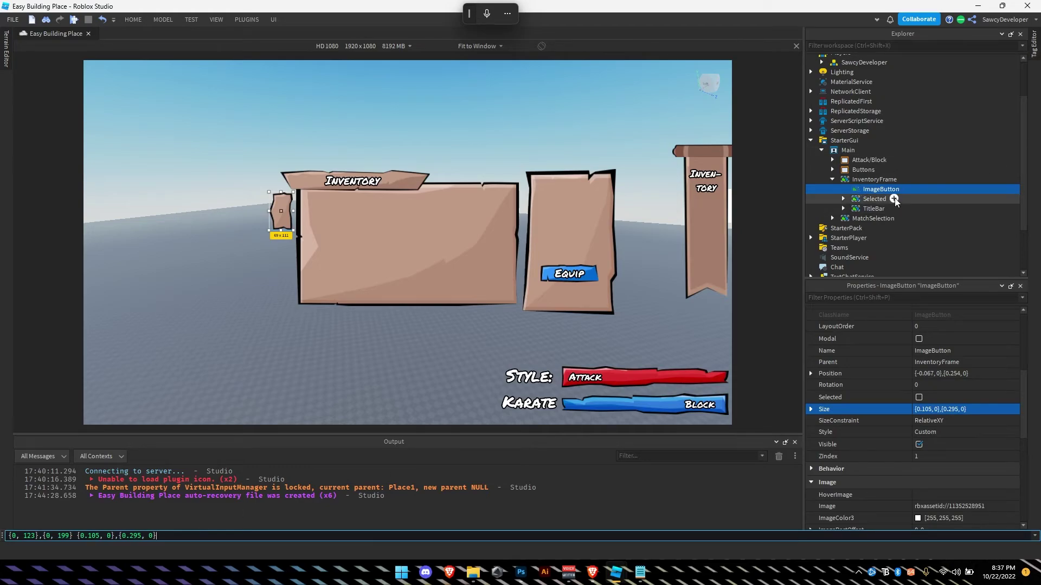
Rename the ImageButton in InventoryFrame to Tab1.
click(875, 189)
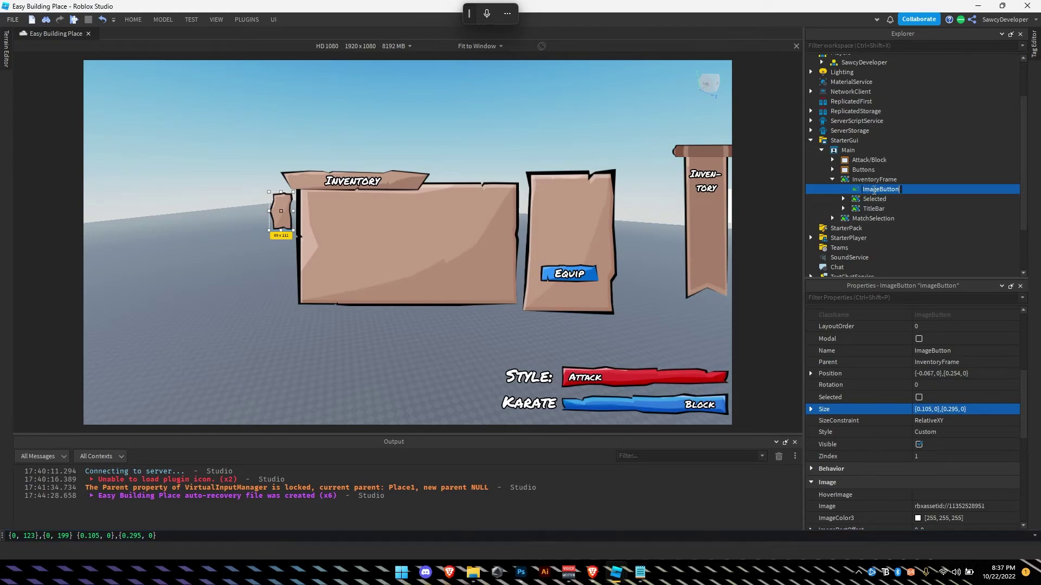
text(Tab1)
key(Return)
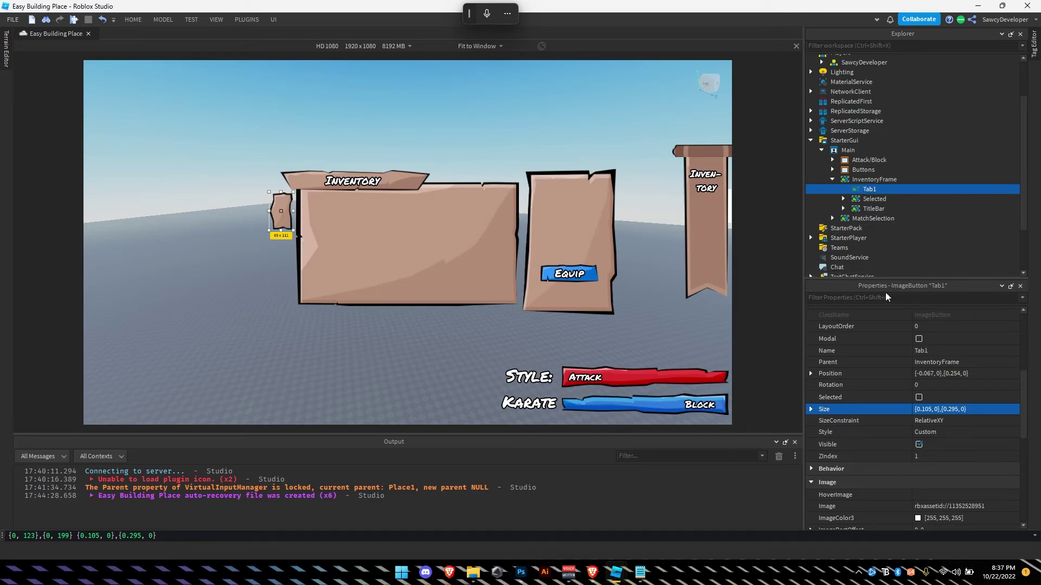